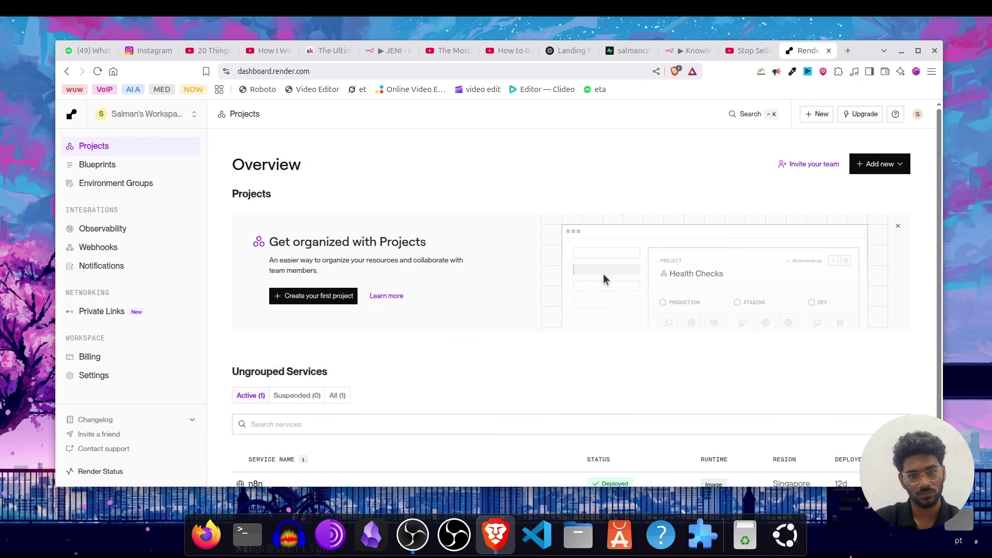
- Start a new web service from the existing Docker image docker.n8n.io/n8nio/n8n and connect it
left_click(881, 165)
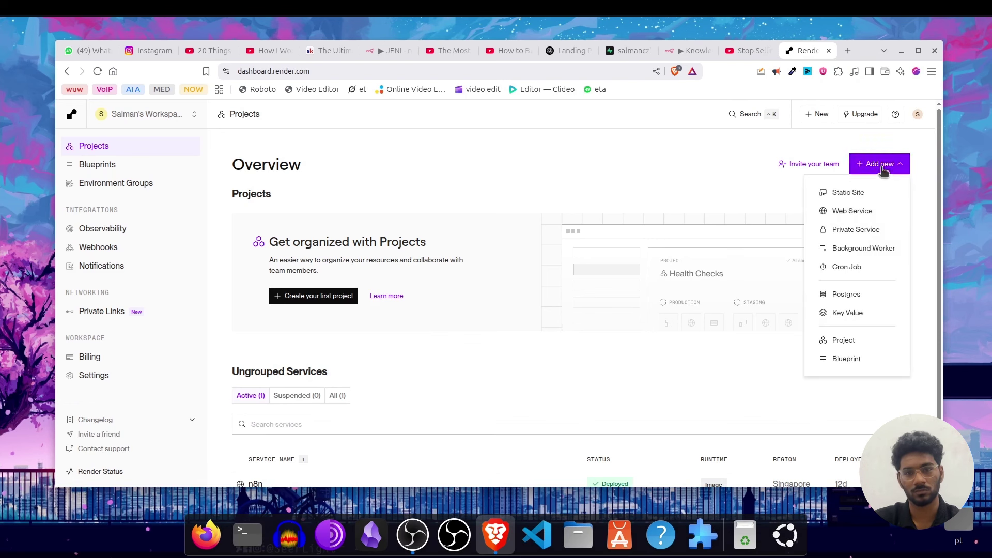
left_click(844, 212)
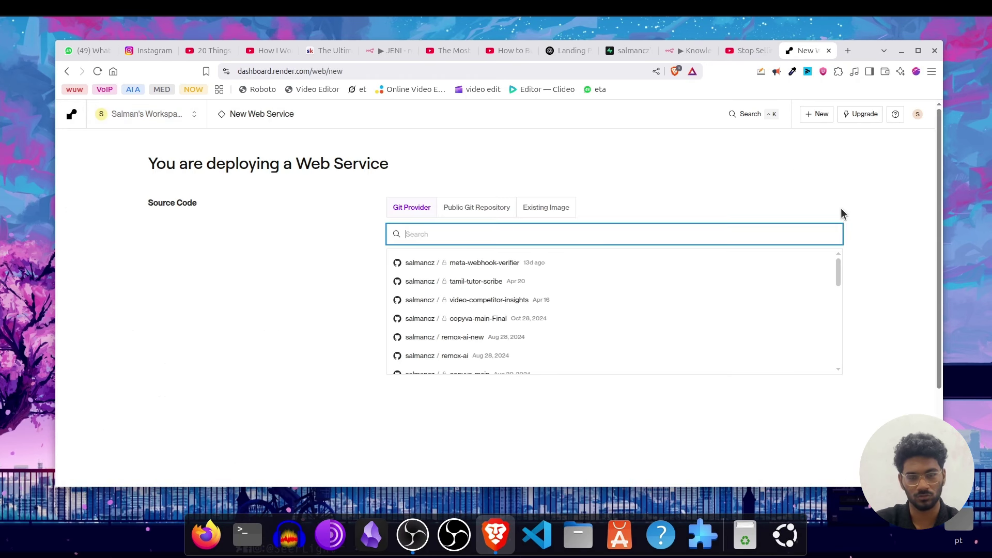
left_click(573, 212)
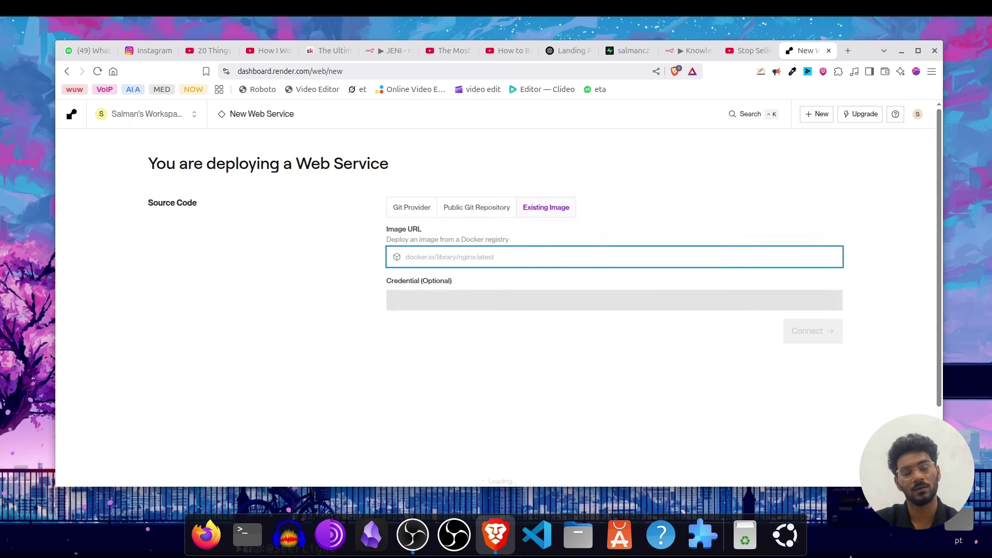
type("docker.n8n.io/n8nio/n8n")
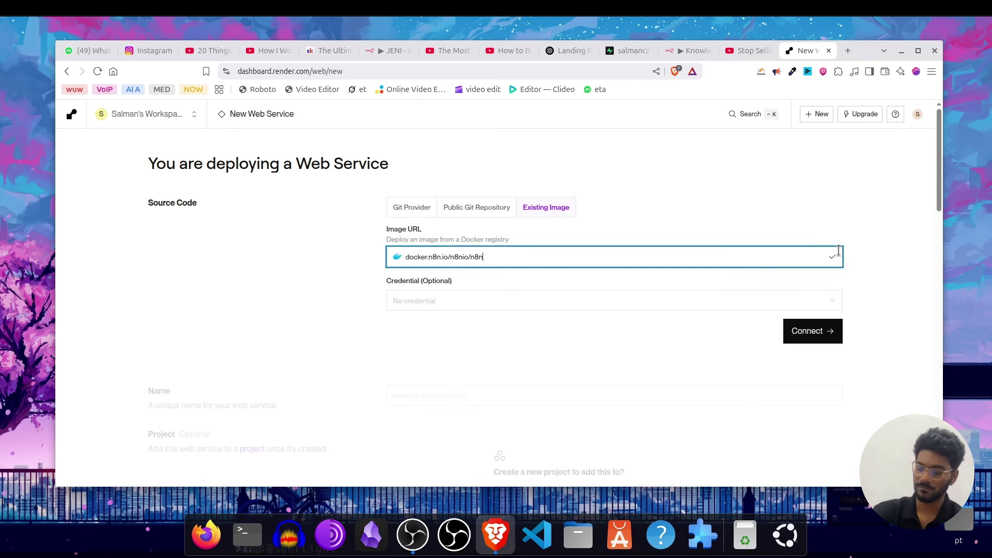
left_click(825, 331)
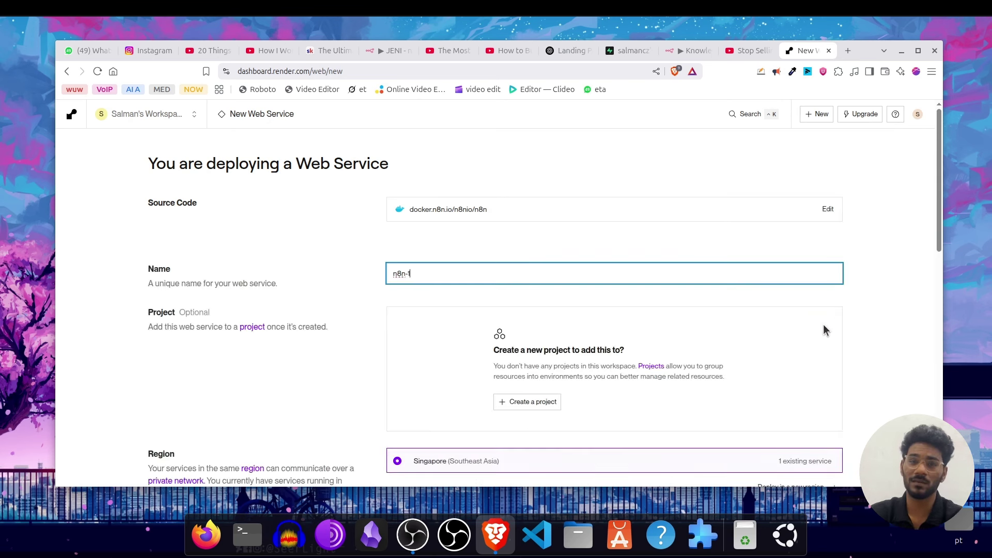
- Choose the Free instance type for the n8n-1 web service and deploy it
scroll(553, 299, "down", 5)
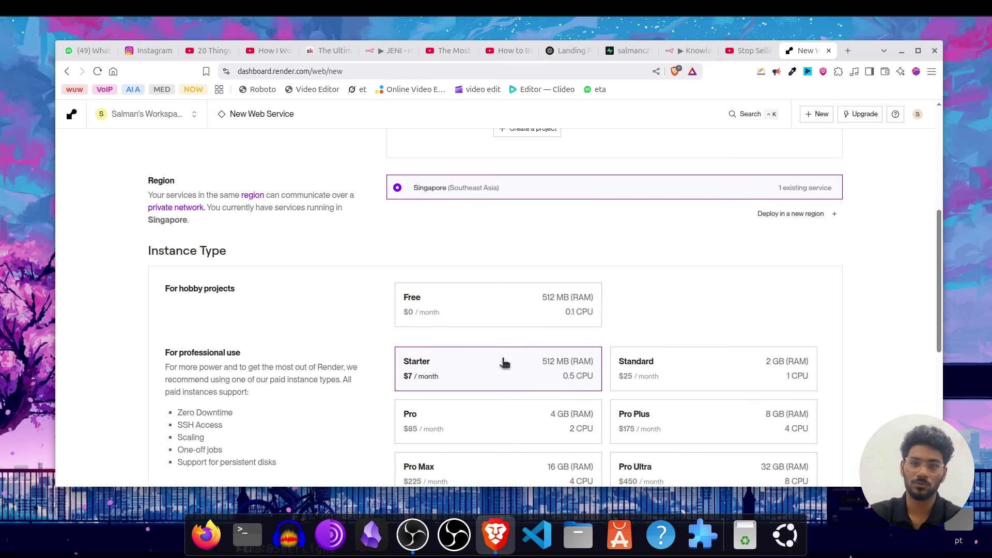
scroll(505, 363, "up", 5)
scroll(548, 354, "down", 3)
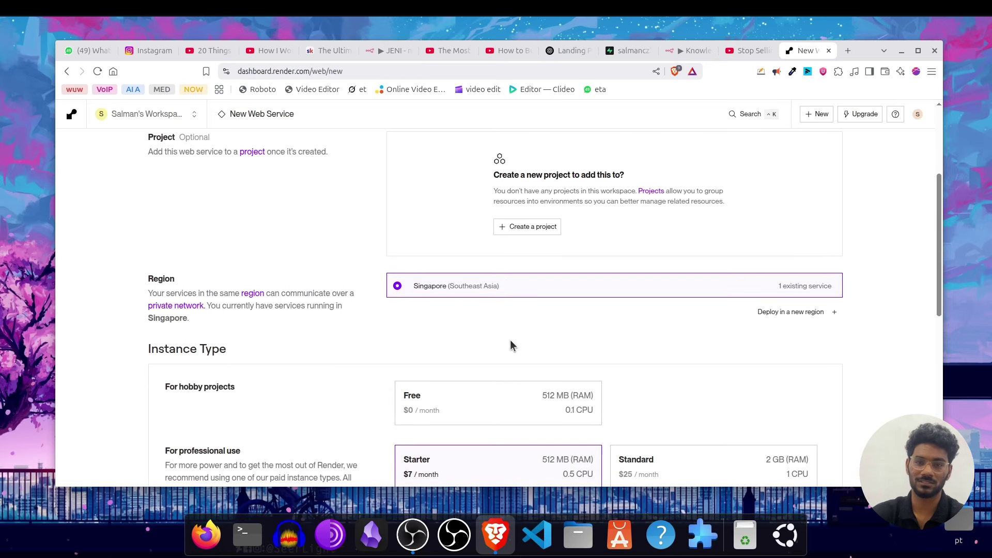
left_click(517, 400)
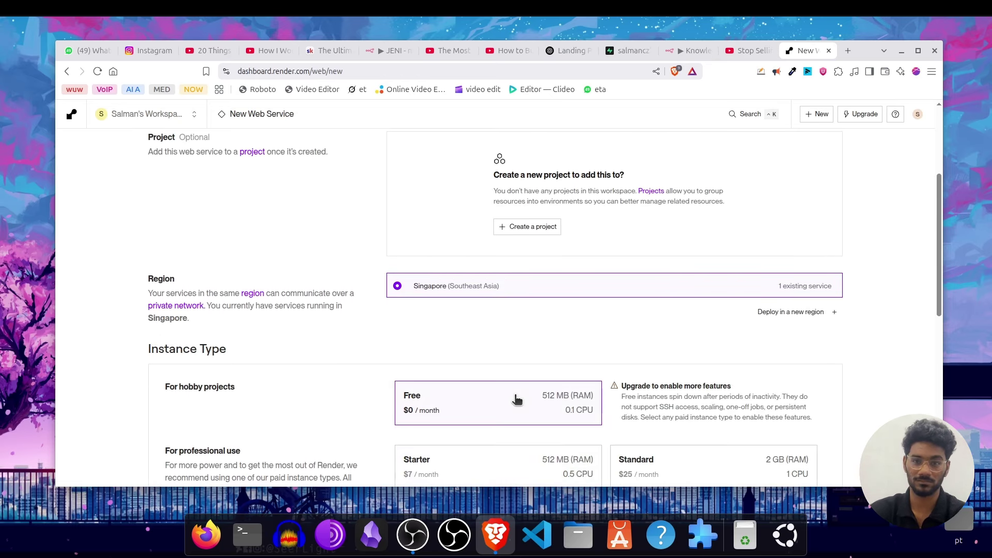
scroll(549, 408, "down", 4)
scroll(560, 388, "down", 2)
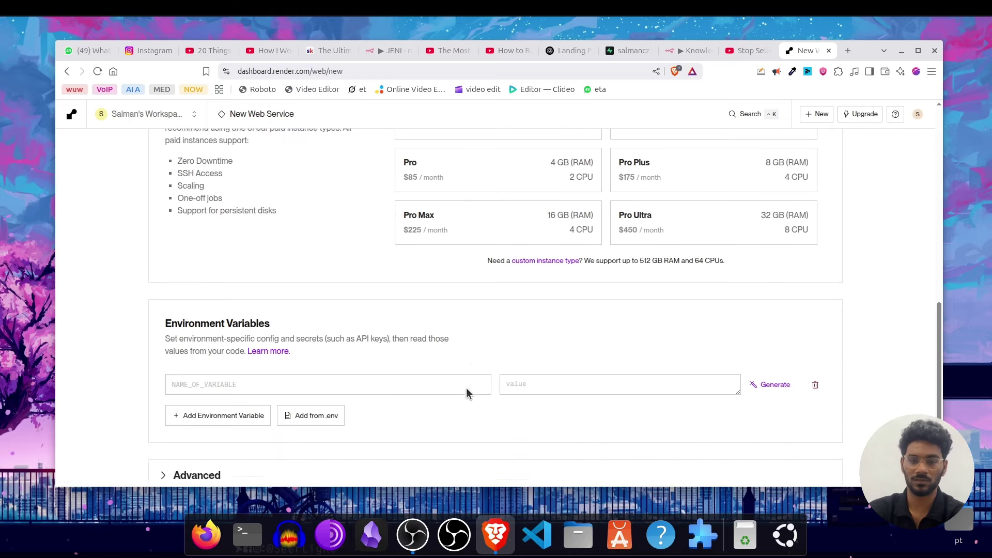
scroll(467, 390, "down", 2)
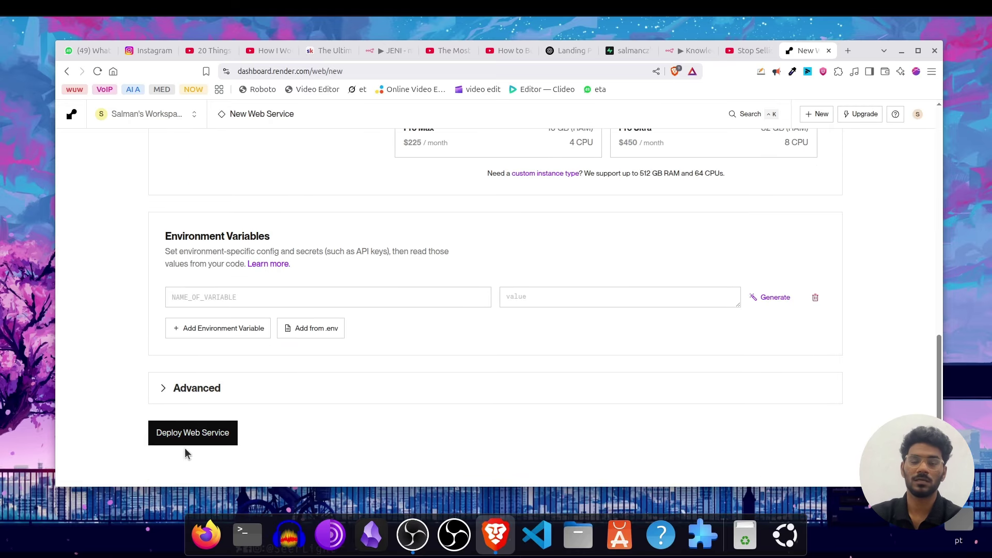
left_click(201, 434)
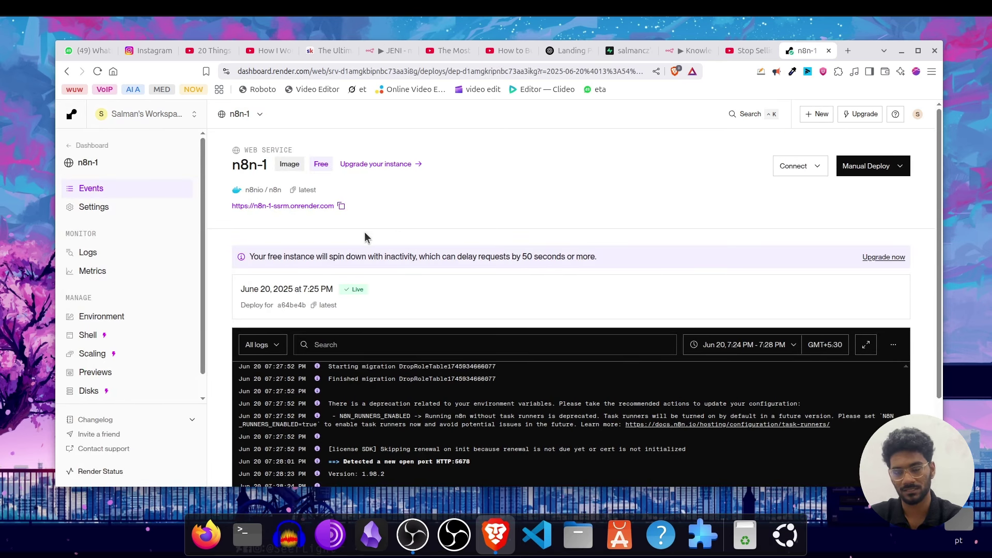
- Open the deployed n8n service, submit the owner account and survey forms, and request the free license key
left_click(307, 204)
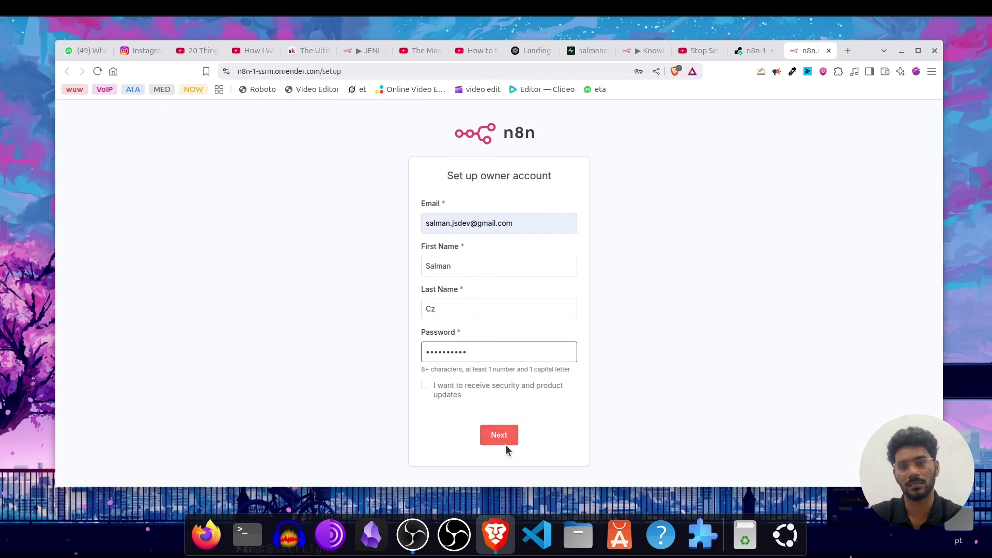
left_click(505, 443)
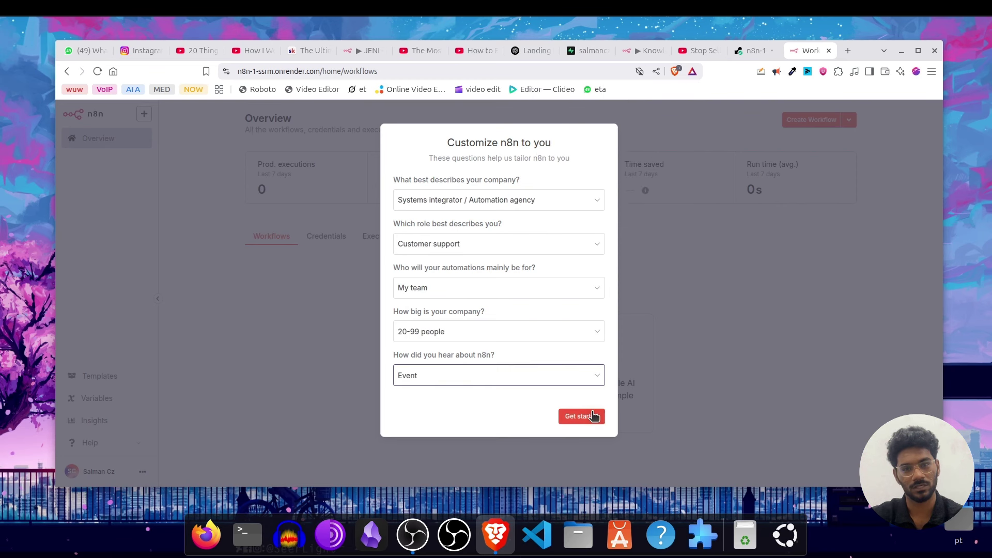
left_click(592, 417)
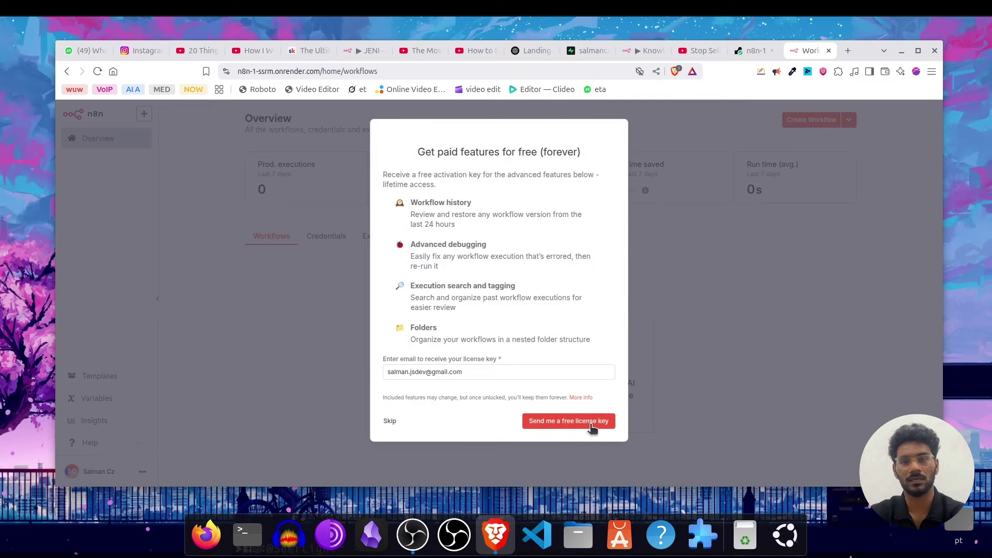
left_click(593, 428)
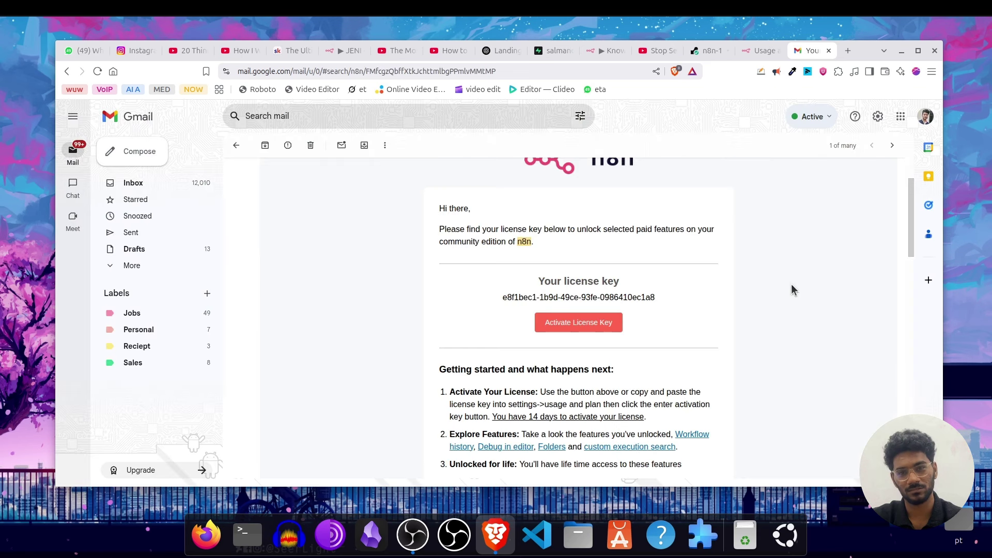
- Copy the license key from the e-mail, activate it in n8n's usage and plan settings, and return to the overview
triple_click(569, 302)
key("ctrl+c")
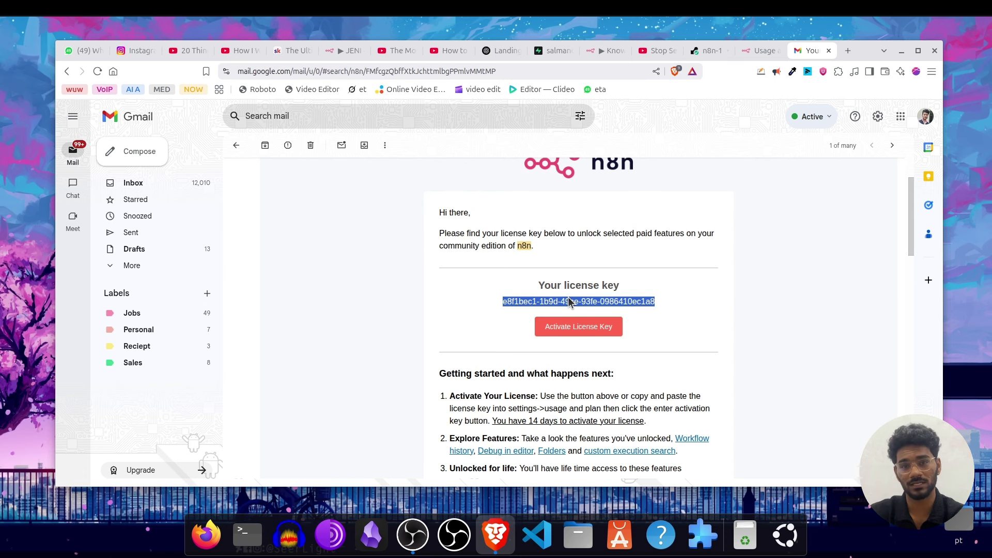
key("ctrl+shift+Tab")
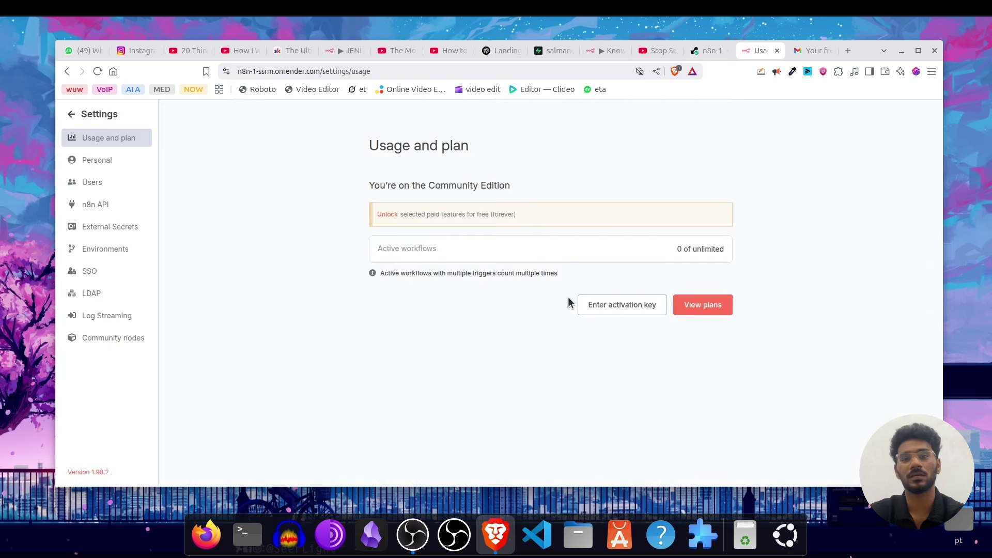
left_click(617, 311)
key("ctrl+v")
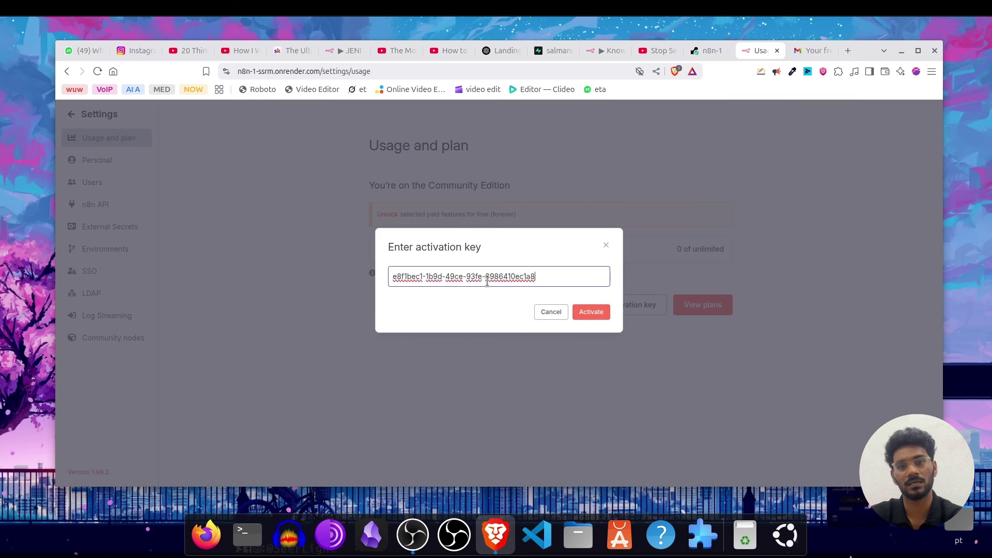
left_click(591, 317)
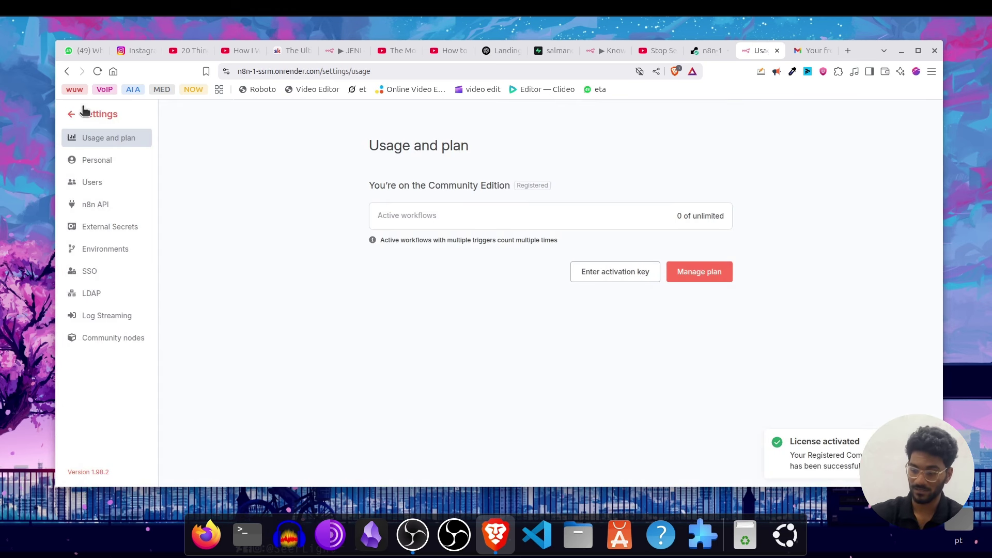
left_click(84, 111)
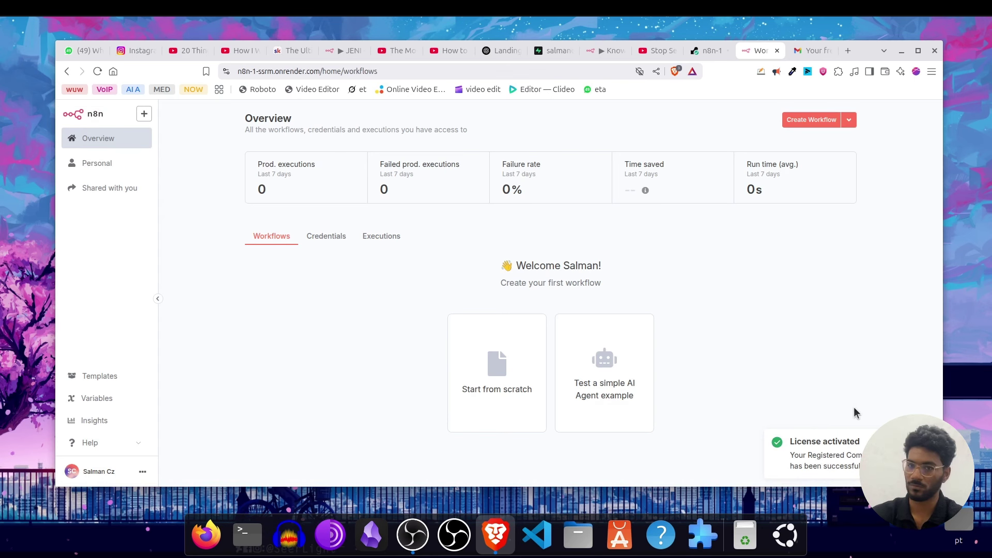
- Examine the free-instance inactivity notice on the n8n-1 service page in Render
left_click(752, 51)
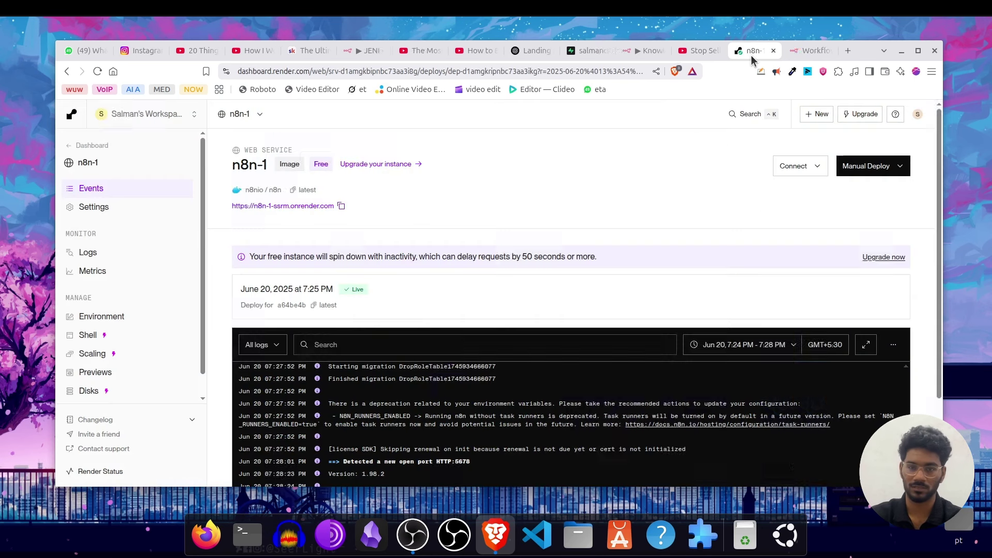
triple_click(257, 260)
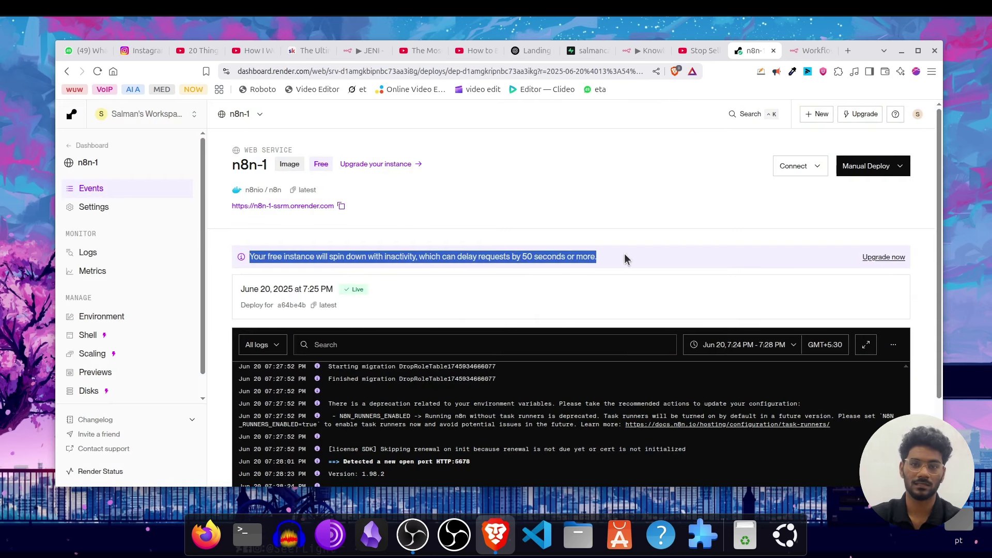
left_click(508, 251)
double_click(396, 262)
left_click_drag(396, 262, 336, 265)
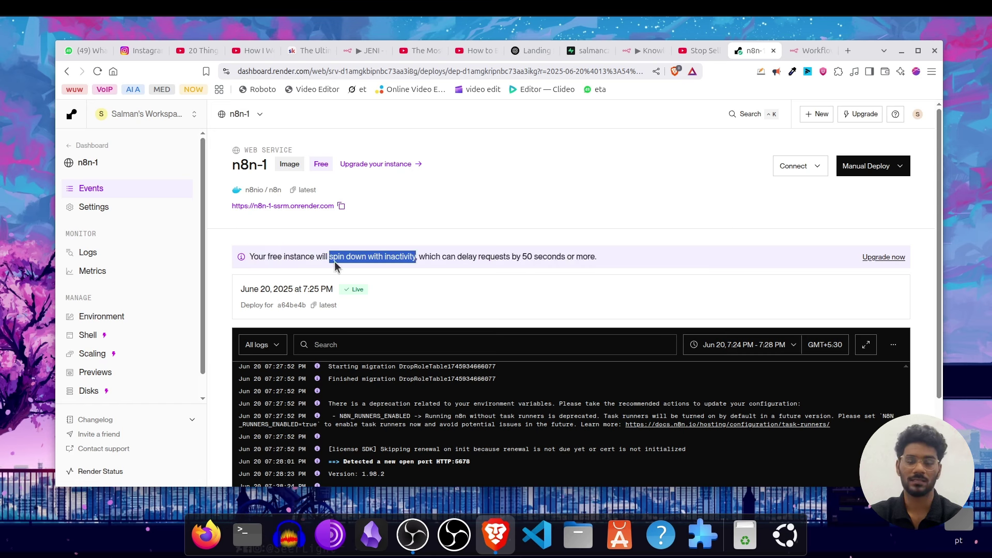
left_click(619, 253)
double_click(396, 264)
left_click_drag(396, 263, 336, 263)
left_click(625, 258)
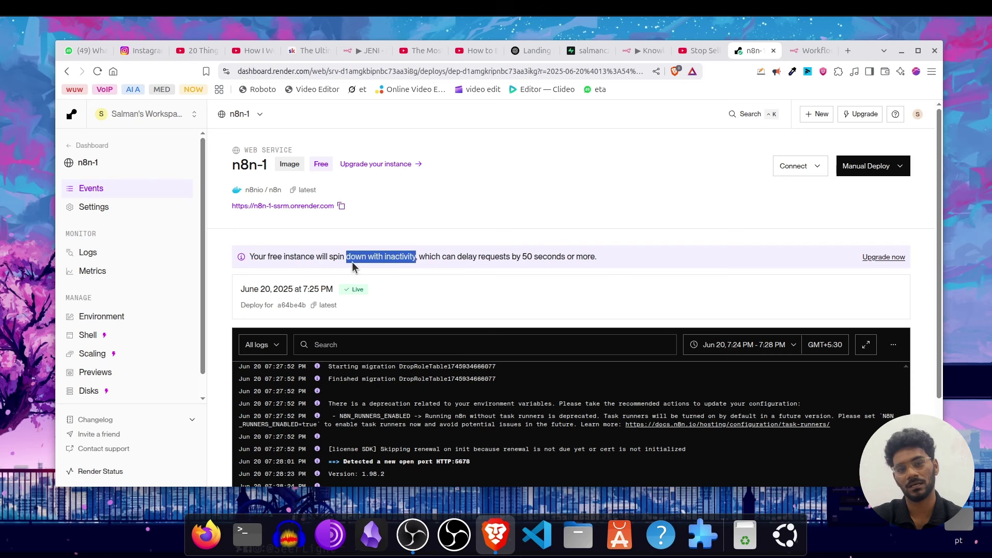
left_click(329, 261)
- Search the web for "cron jobs" in a new tab and open the cron-job.org console dashboard
key("ctrl+t")
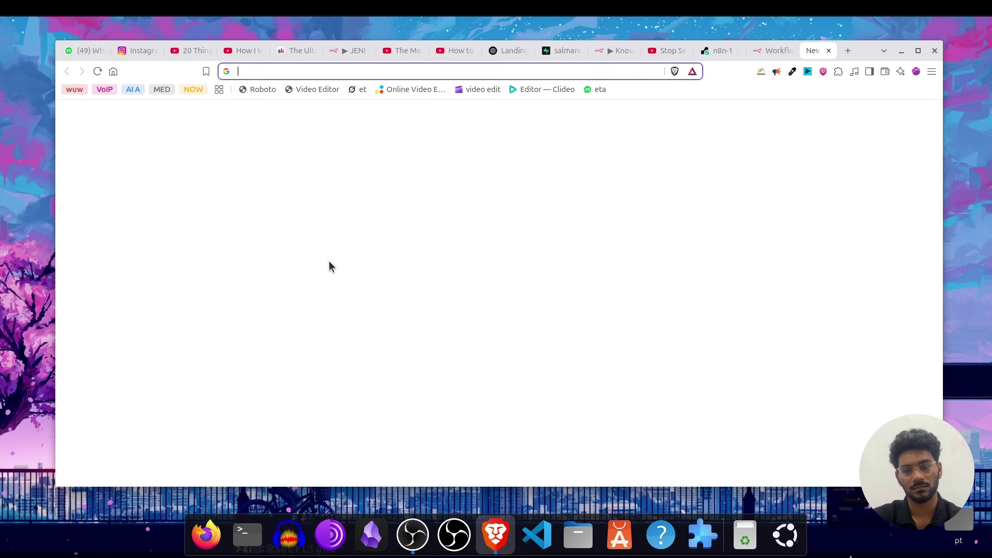
type("cron jobs")
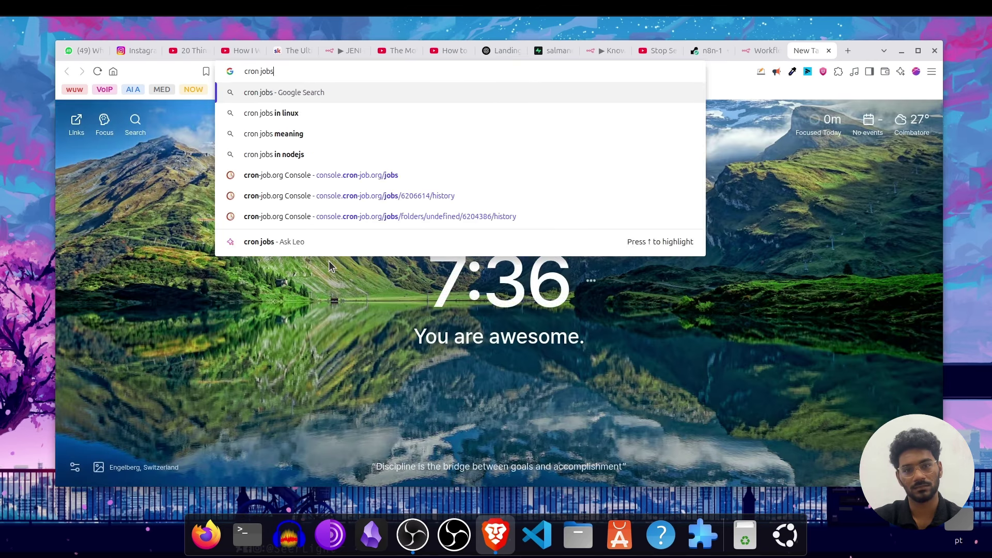
key("Return")
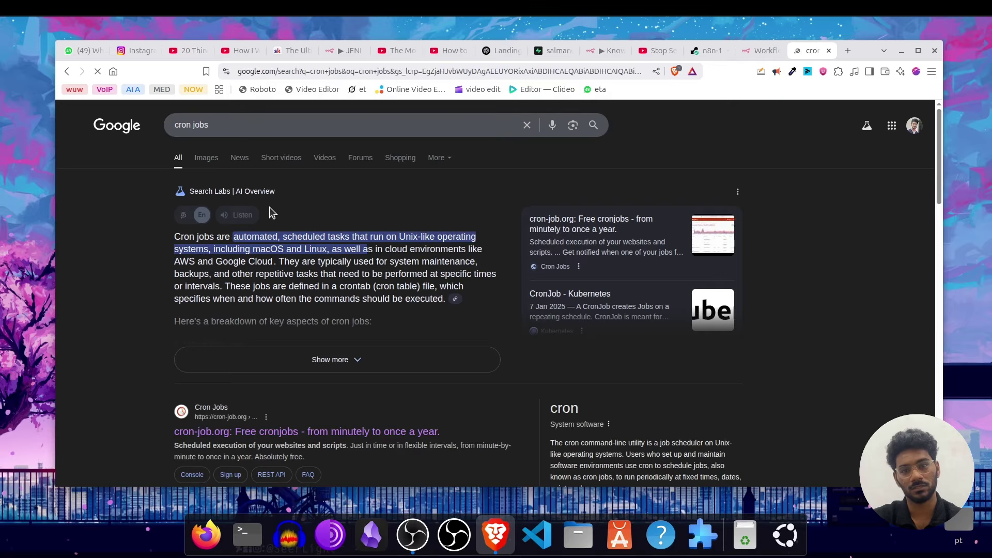
scroll(321, 265, "down", 3)
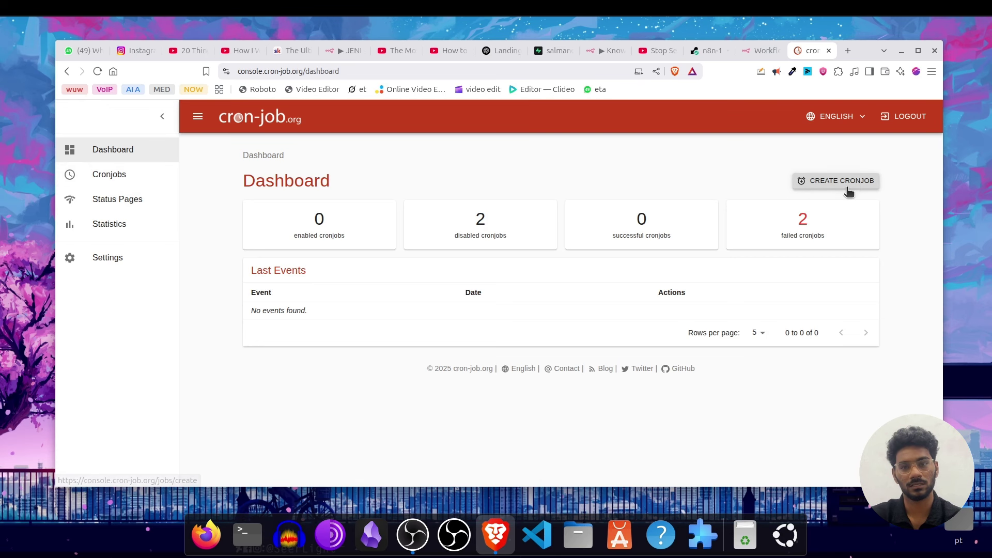
left_click(824, 182)
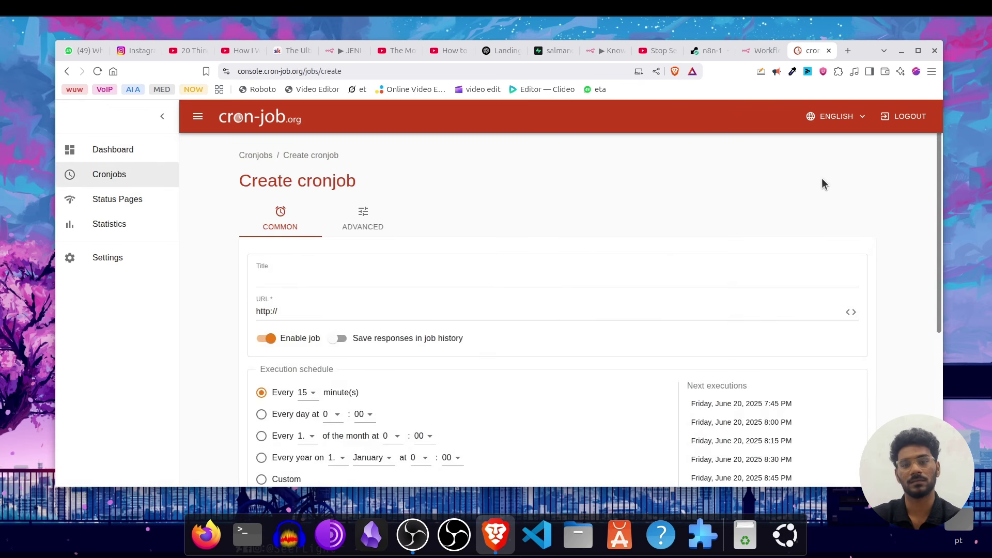
left_click(289, 274)
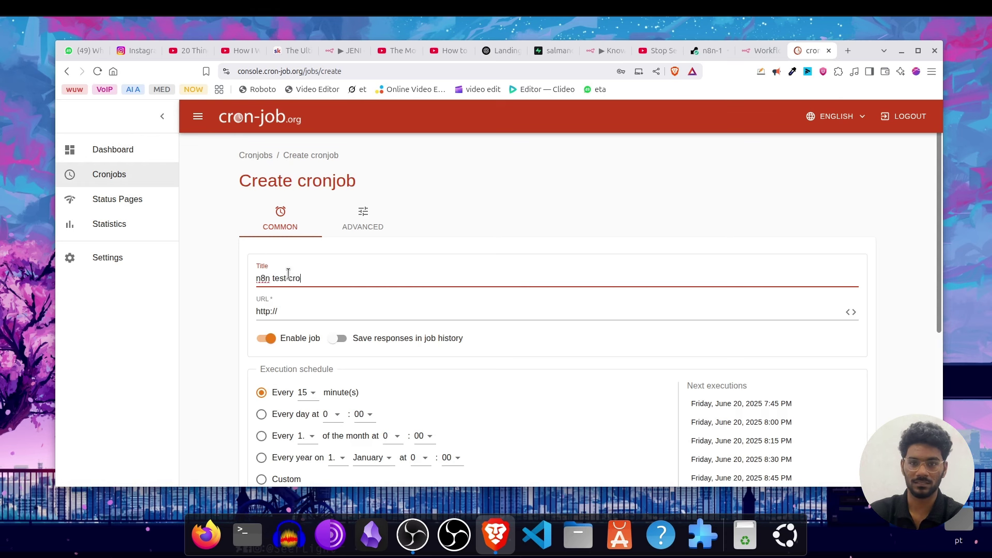
left_click(282, 308)
double_click(282, 308)
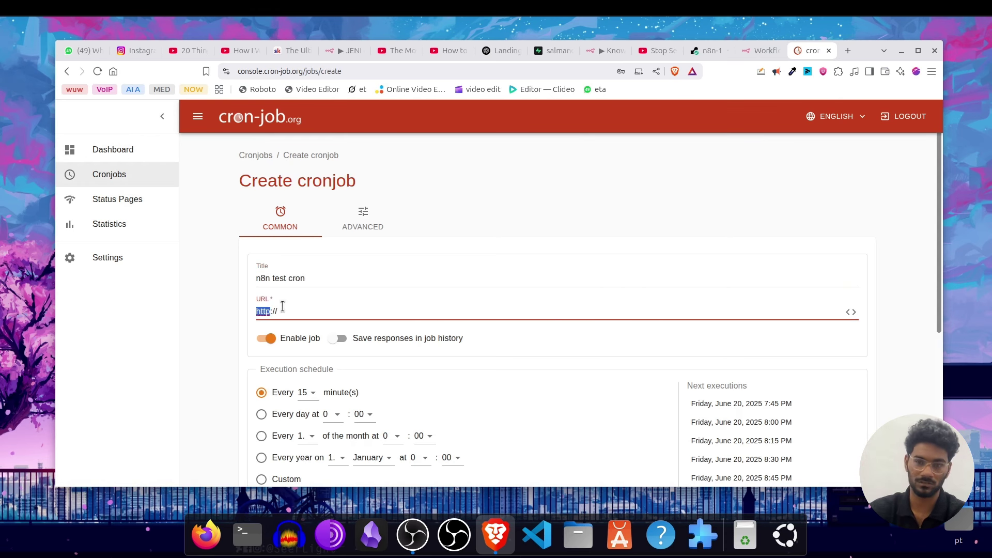
key("ctrl+shift+Tab")
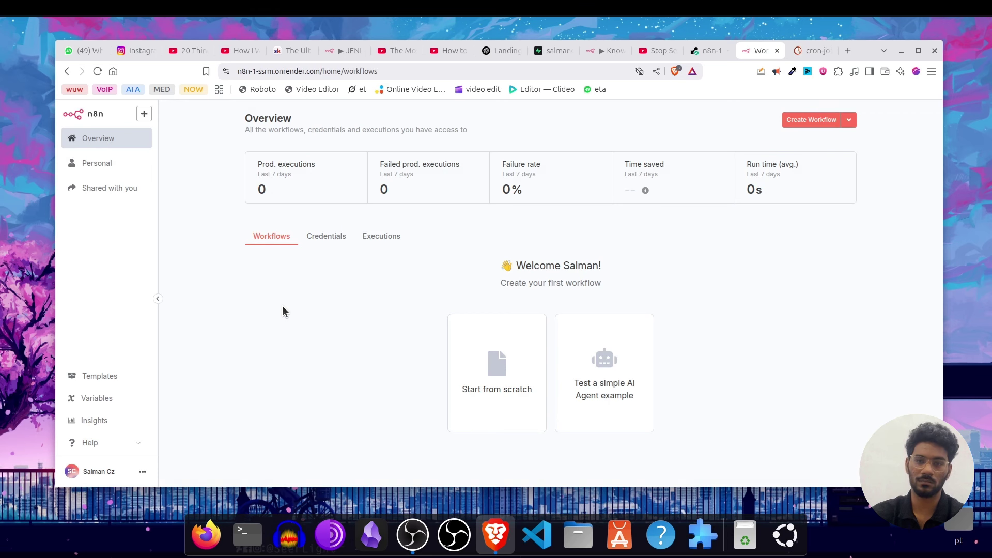
key("ctrl+l")
key("ctrl+c")
key("ctrl+Tab")
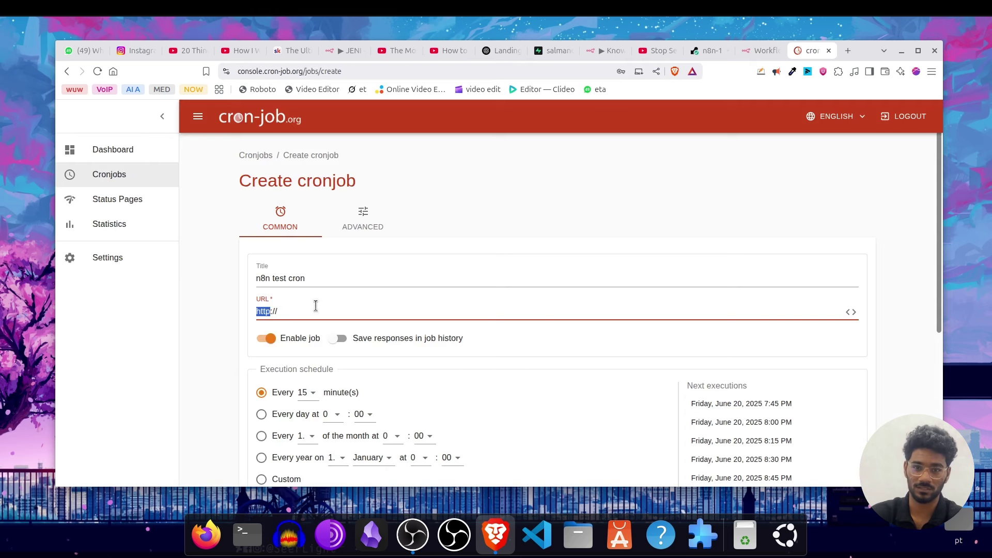
key("ctrl+v")
- Schedule the cronjob to run every 5 minutes and create it with notifications for failed executions turned on
scroll(491, 275, "down", 3)
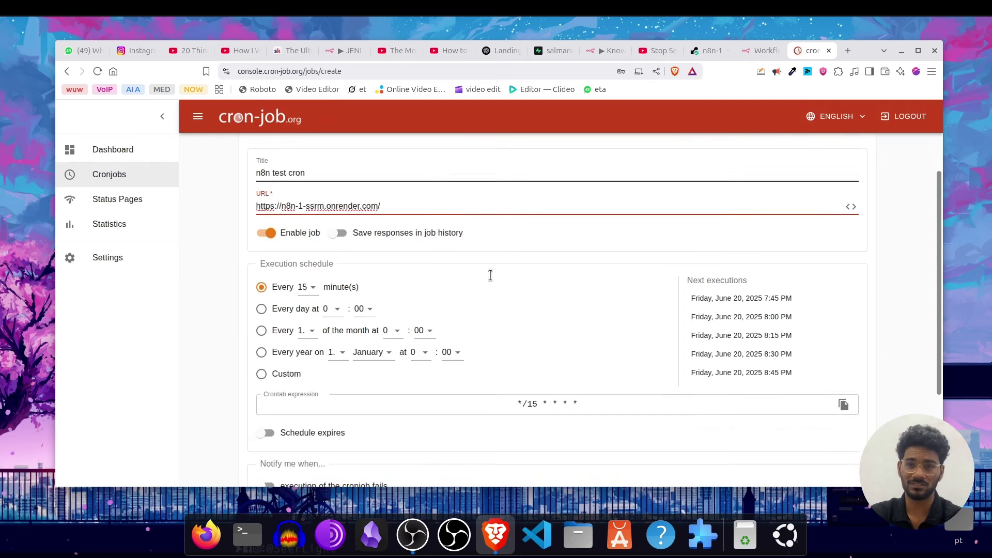
left_click(303, 284)
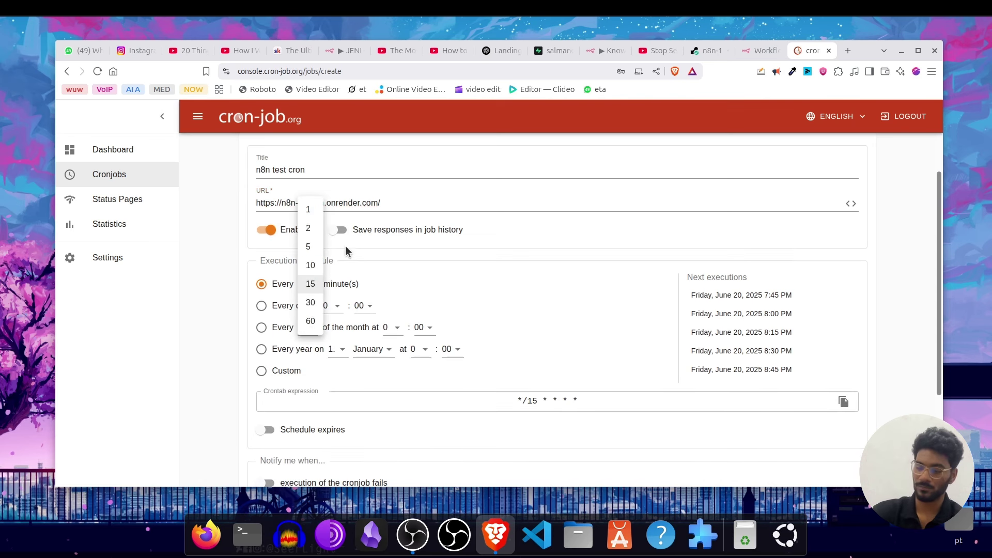
left_click(307, 248)
scroll(447, 307, "down", 3)
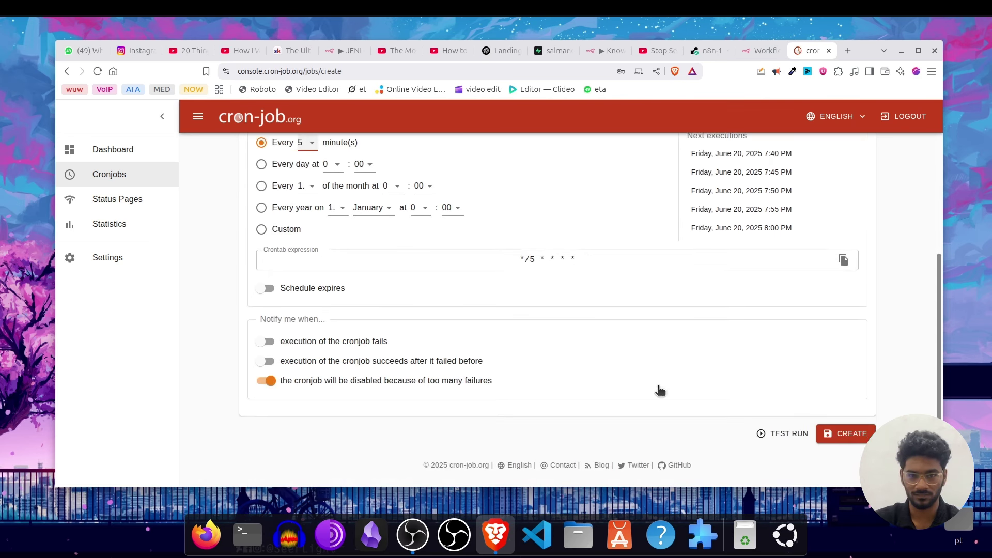
left_click(846, 434)
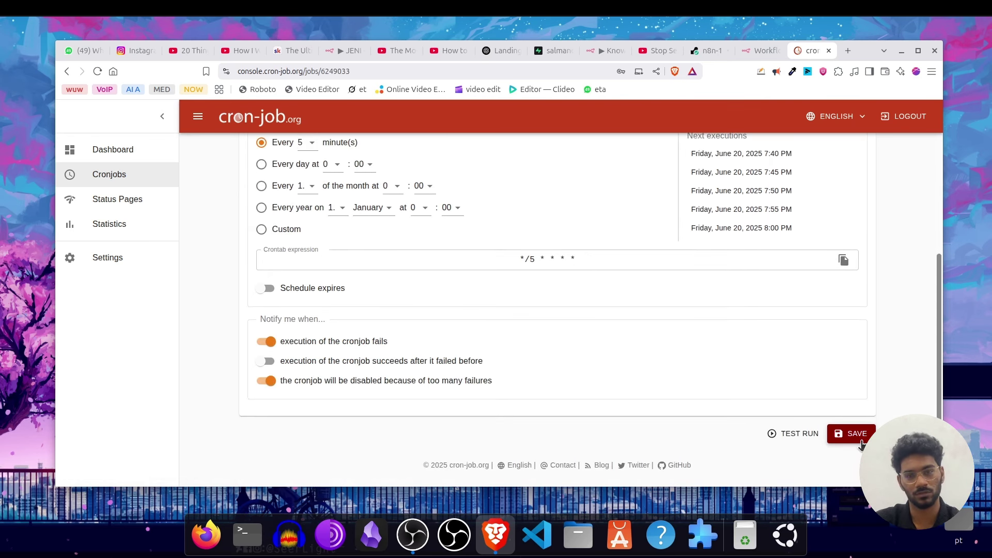
left_click(858, 441)
left_click(124, 178)
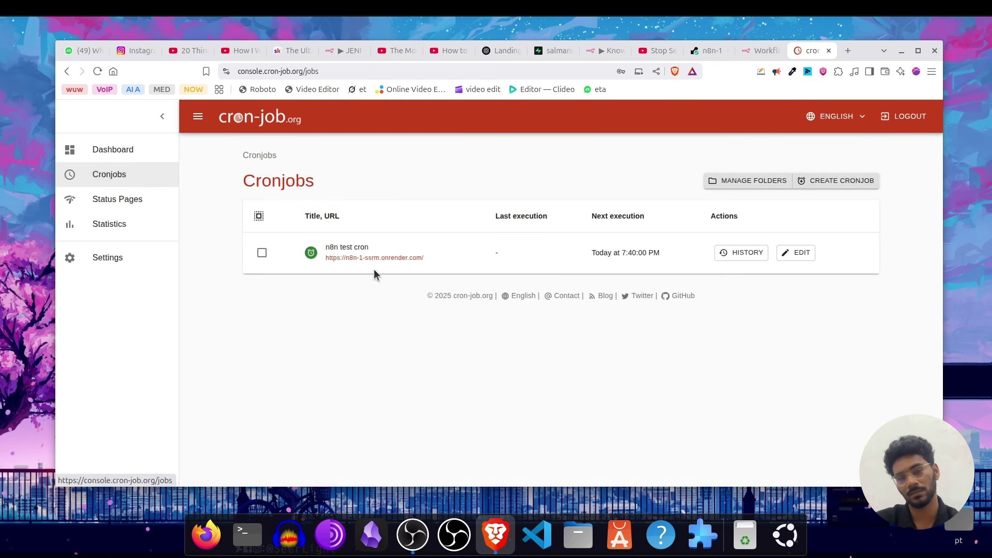
- Perform a test run of the n8n test cron job, review its response, and save the job
left_click(804, 257)
scroll(576, 328, "down", 5)
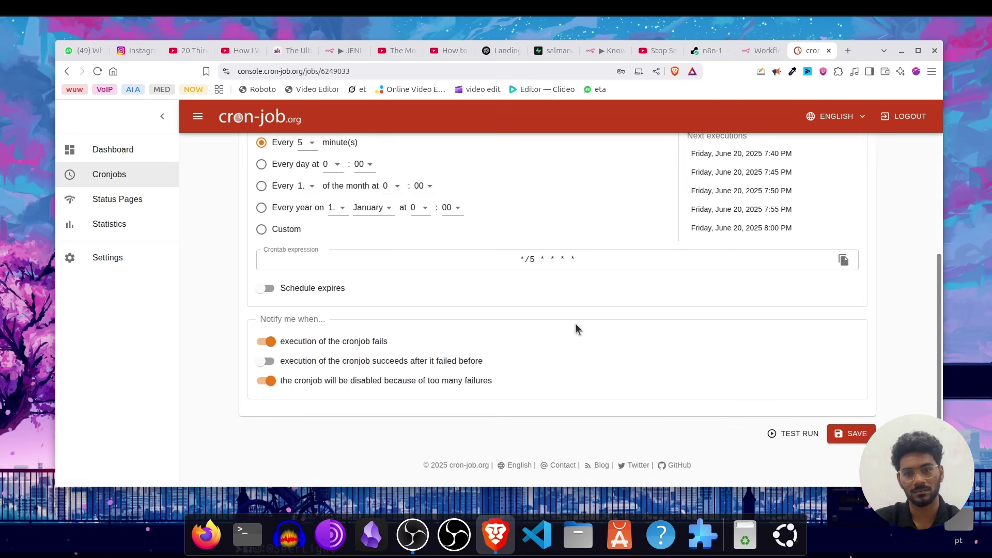
left_click(794, 435)
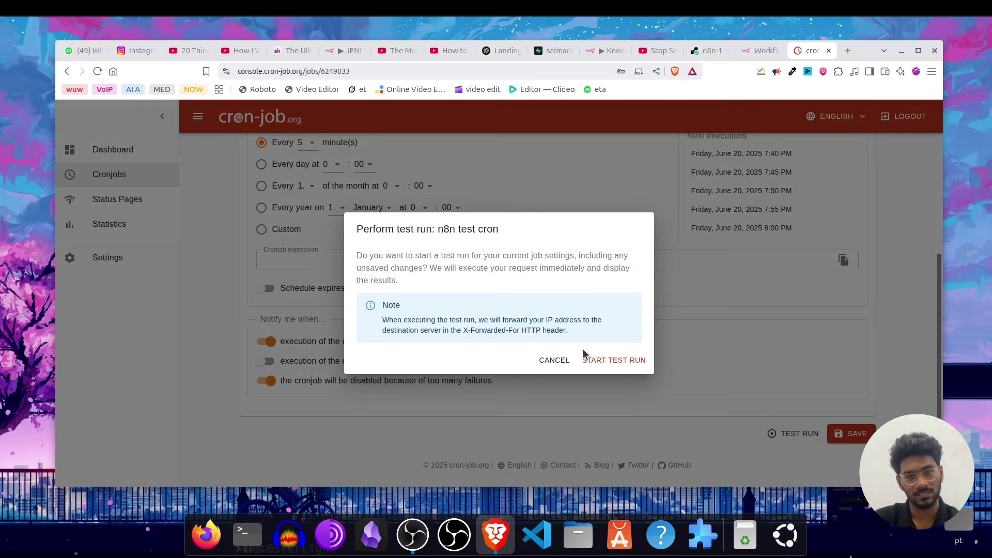
left_click(629, 363)
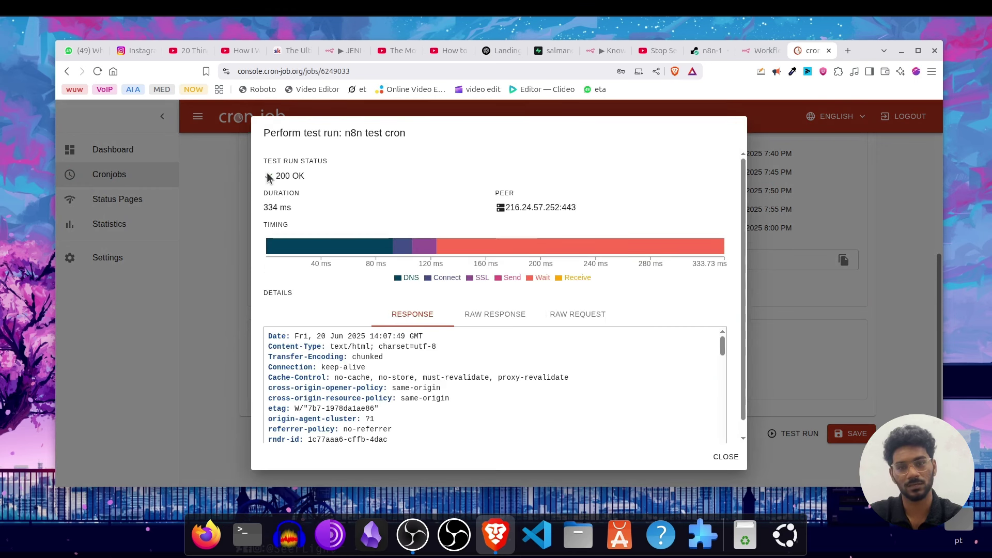
scroll(536, 347, "down", 10)
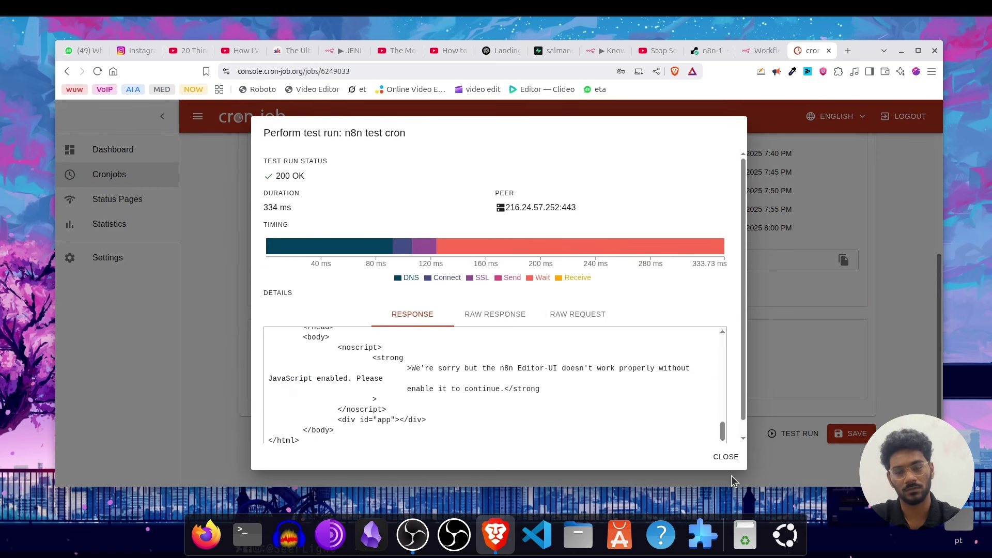
left_click(729, 457)
left_click(863, 440)
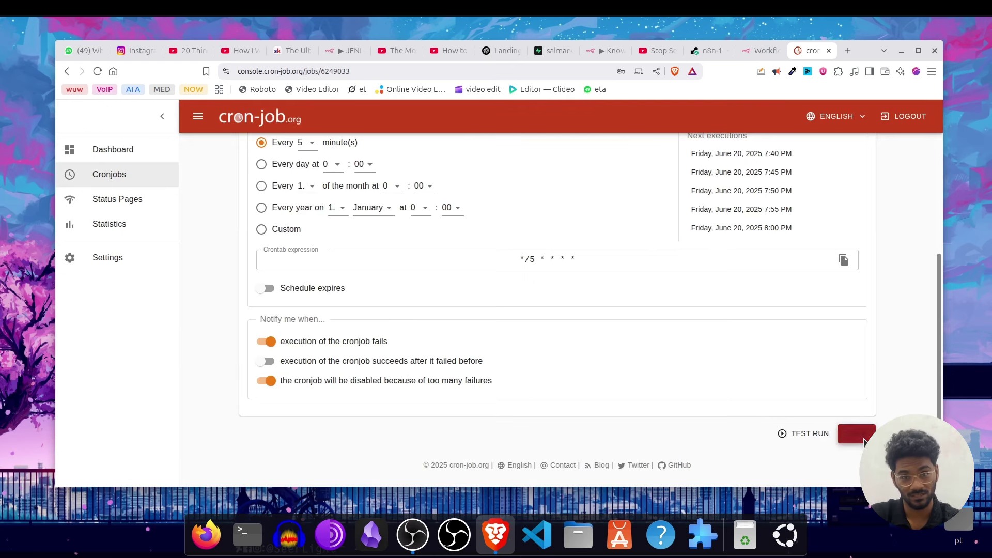
left_click(154, 179)
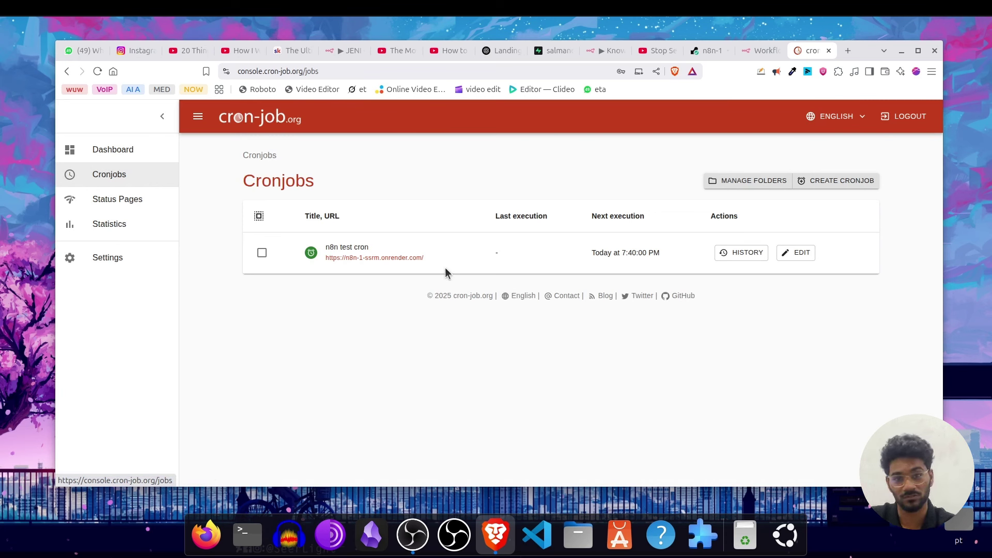
- Open the UptimeRobot website in a new tab and go to its monitors dashboard
key("ctrl+t")
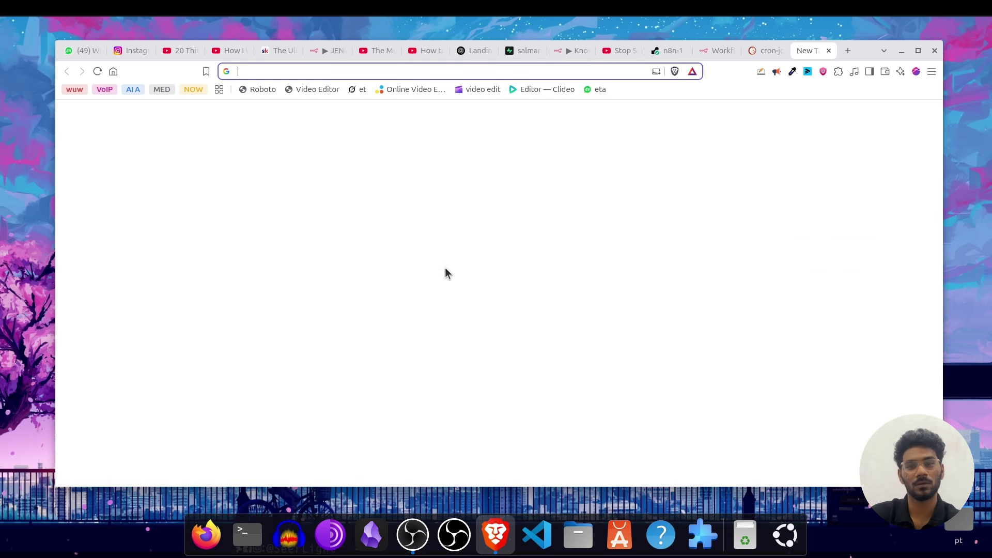
type("uptime")
key("Return")
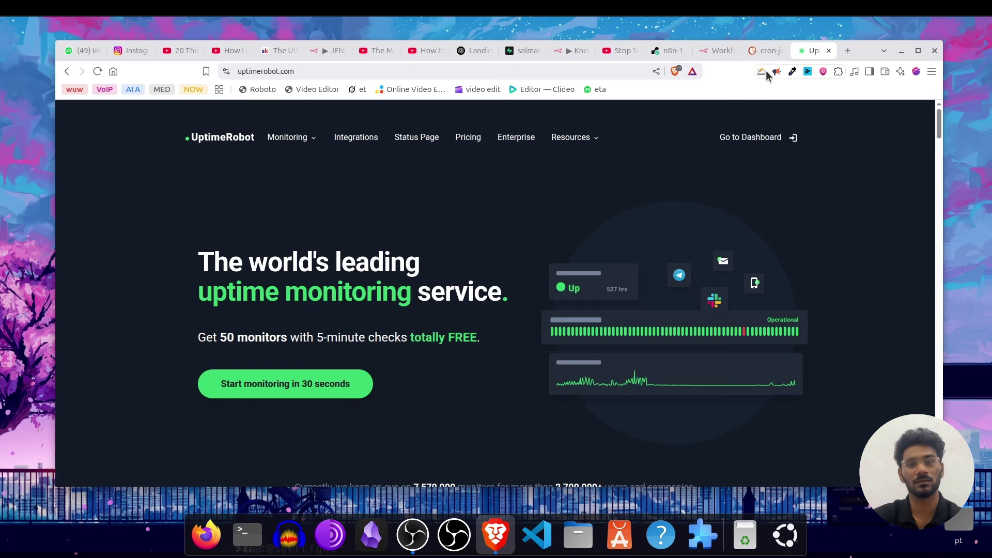
left_click(762, 139)
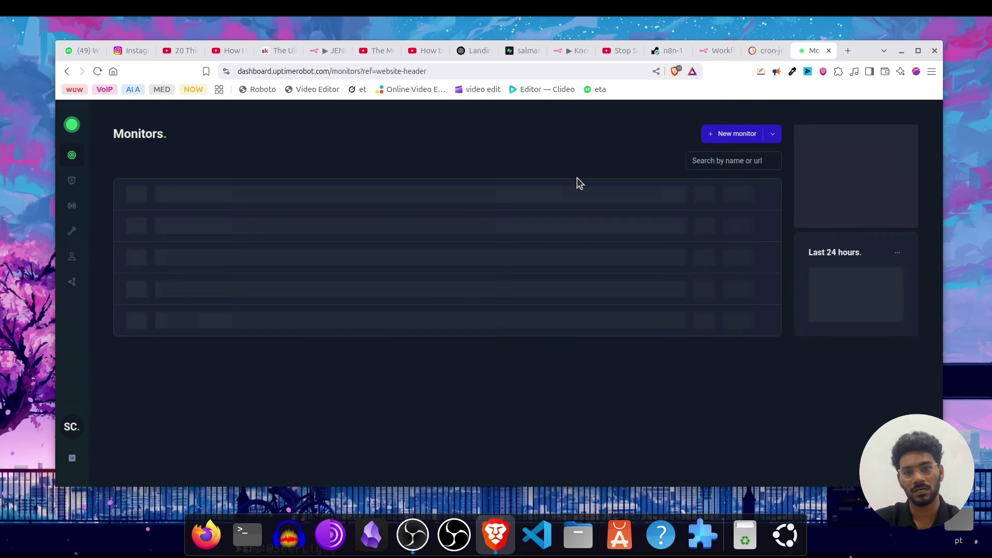
left_click(735, 134)
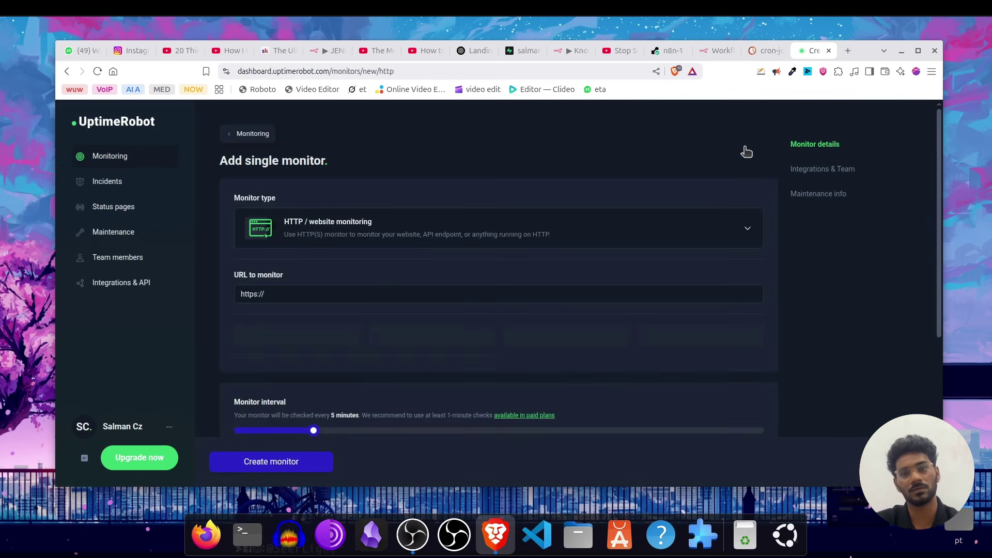
left_click(313, 293)
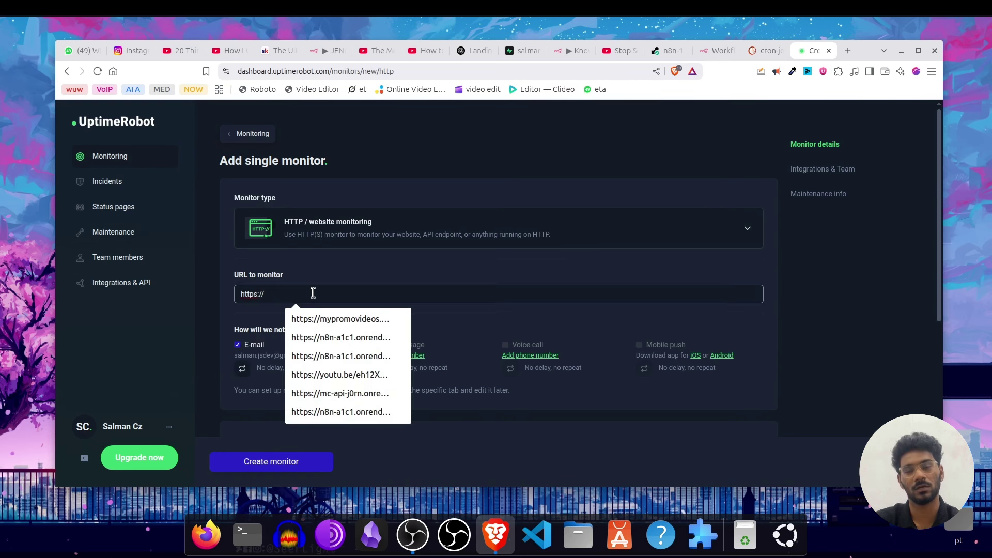
key("ctrl+v")
key("BackSpace")
key("BackSpace")
key("BackSpace")
key("BackSpace")
key("BackSpace")
key("BackSpace")
key("BackSpace")
key("BackSpace")
key("BackSpace")
key("BackSpace")
key("BackSpace")
key("BackSpace")
key("BackSpace")
key("BackSpace")
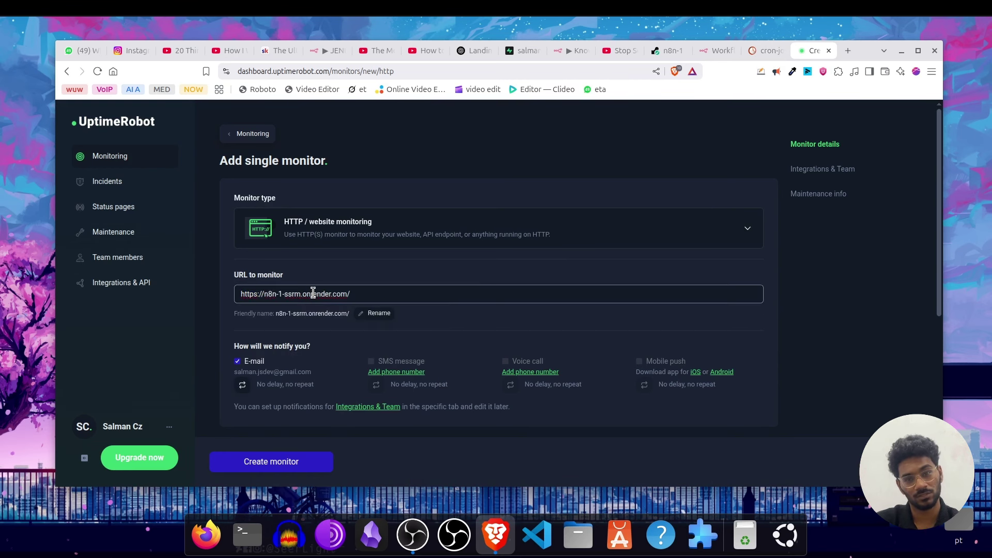
scroll(397, 224, "down", 5)
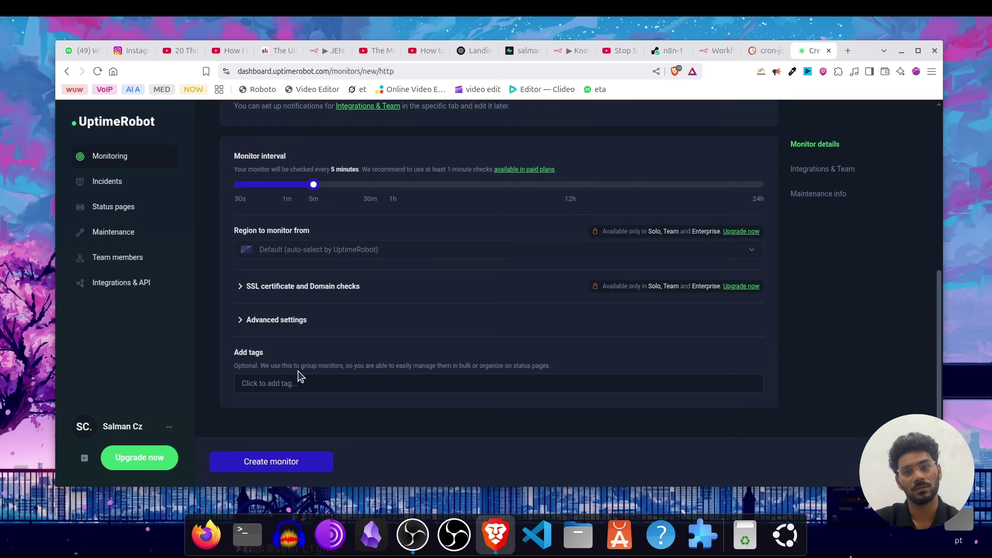
left_click(267, 471)
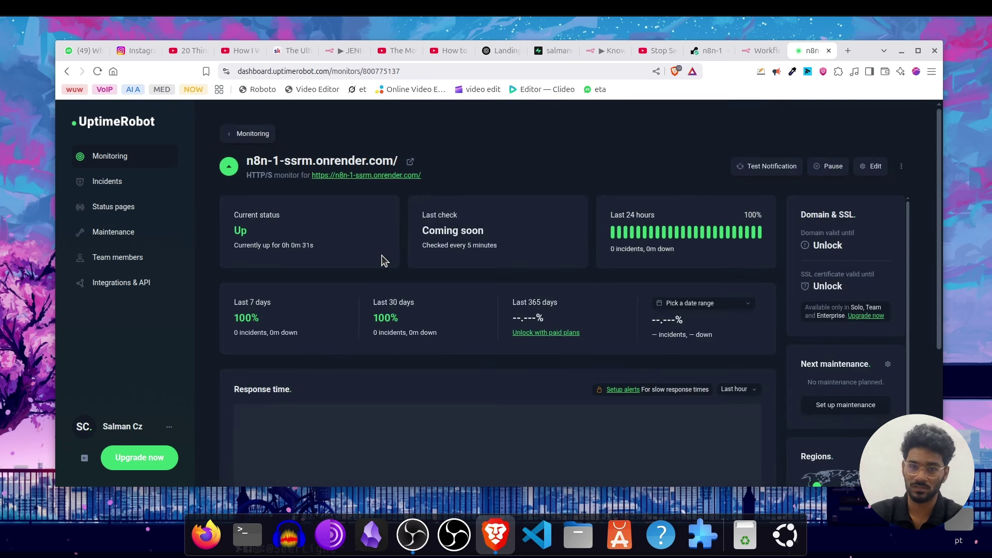
key("ctrl+w")
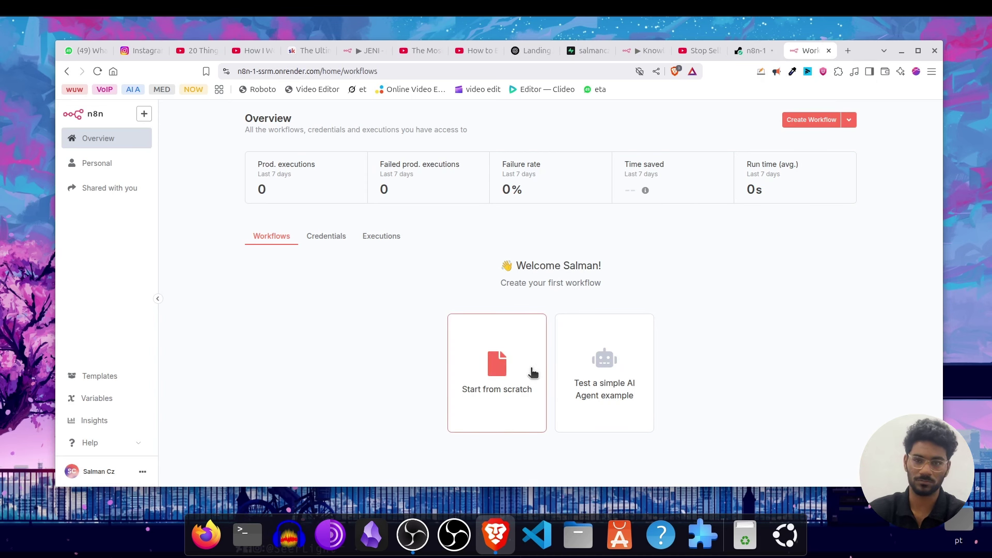
- Start a new n8n workflow from scratch with a Webhook trigger node
double_click(467, 388)
type("webho")
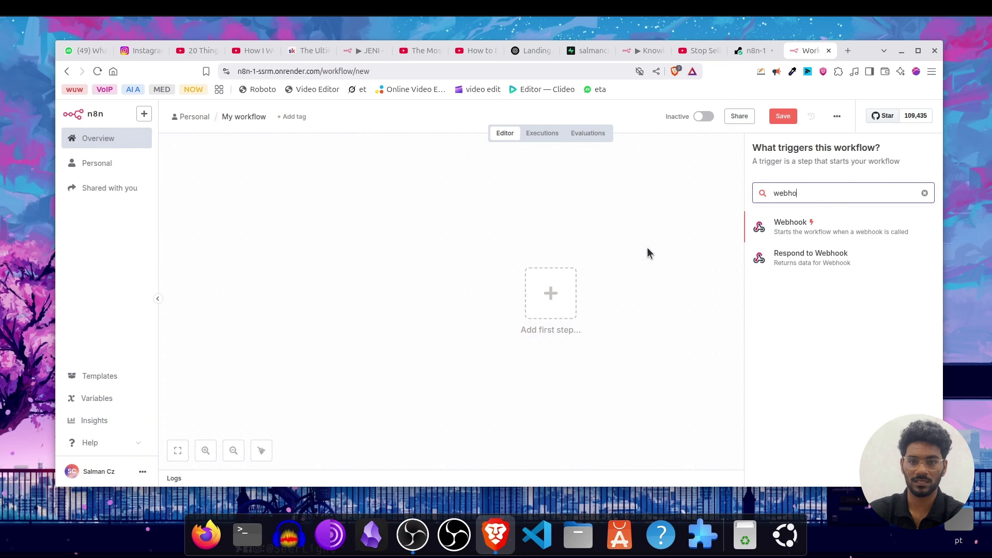
left_click(785, 235)
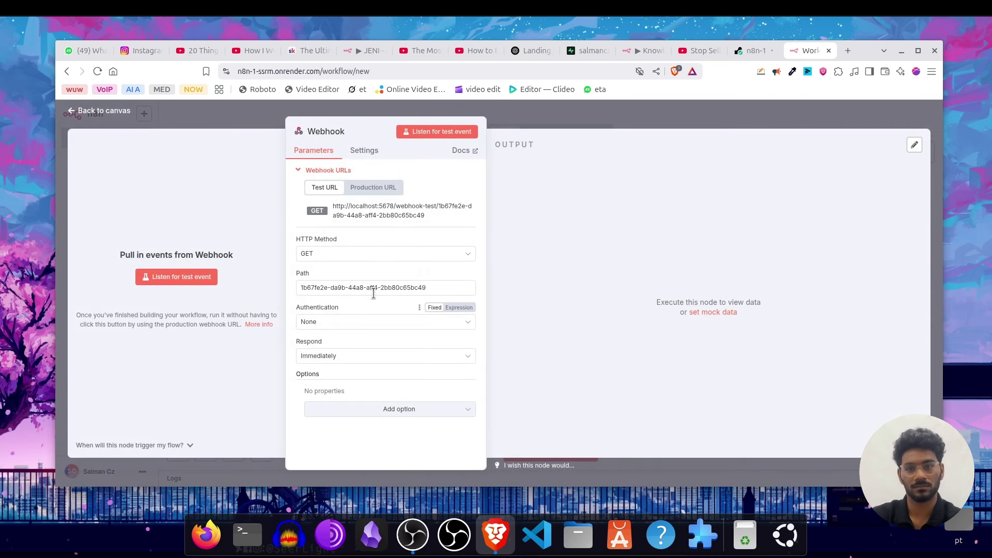
- Compare the Webhook node's test and production URLs, checking the host address and the webhook path
left_click(378, 188)
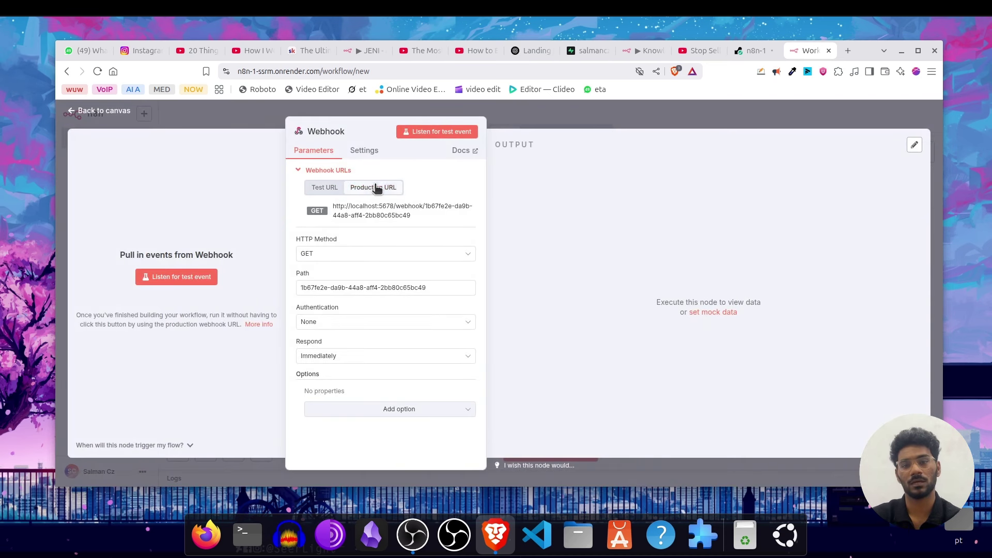
left_click(325, 187)
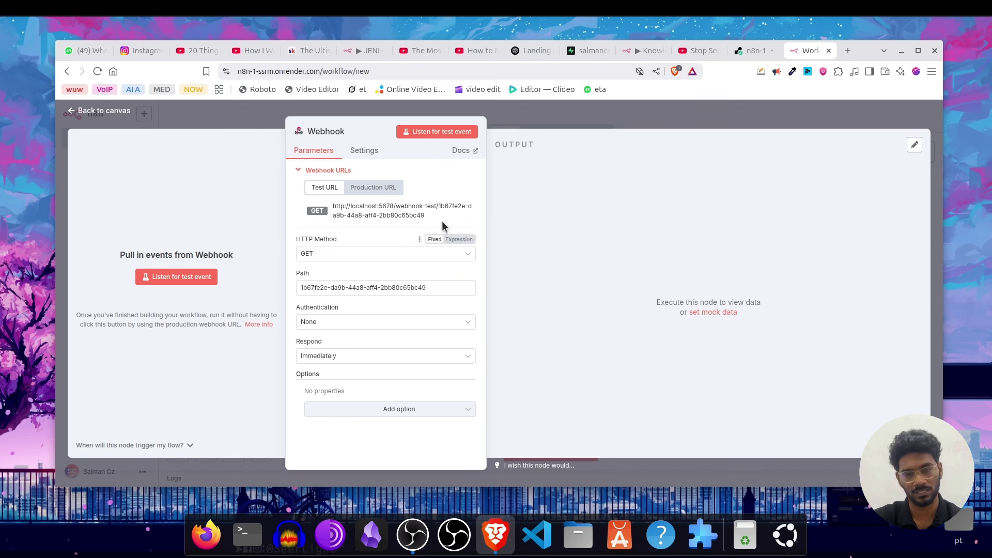
left_click(394, 188)
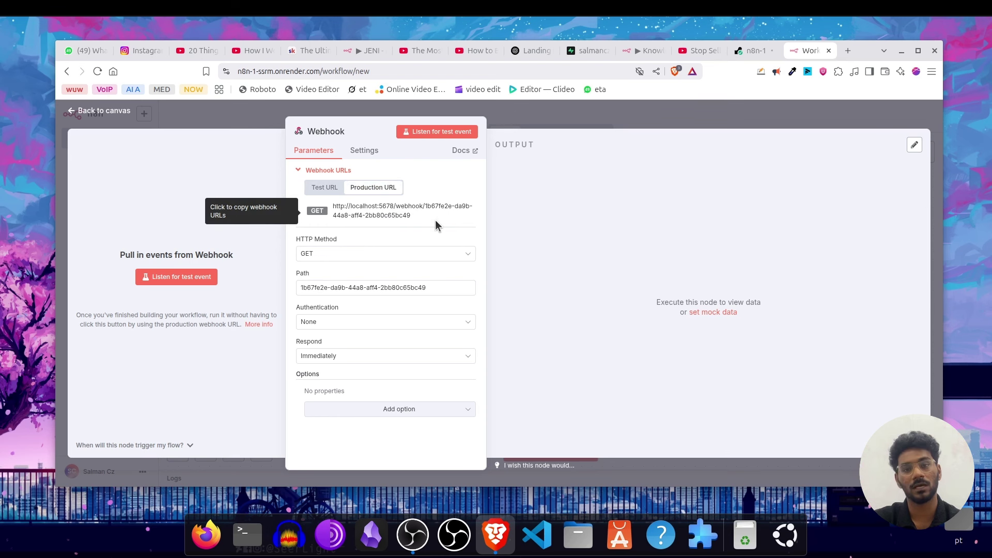
left_click_drag(435, 219, 397, 209)
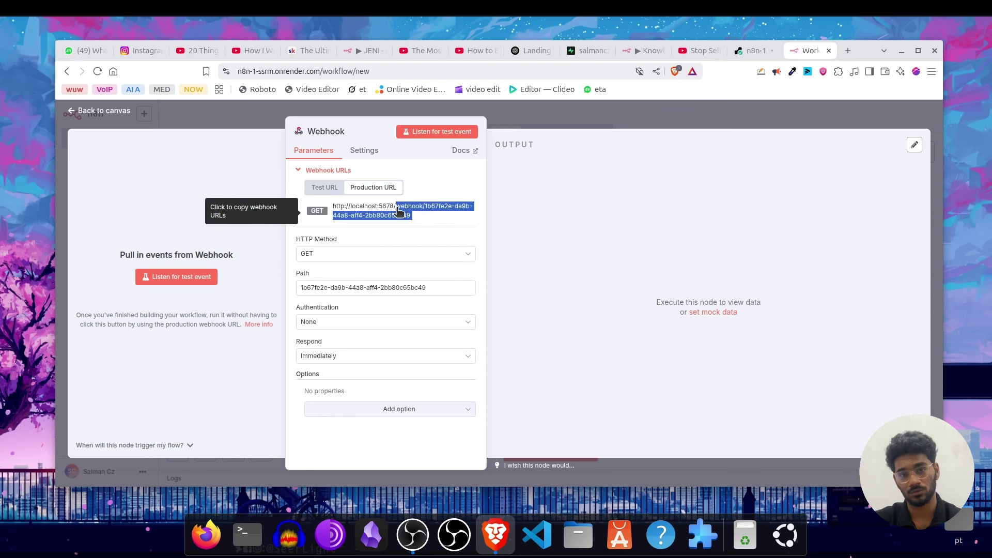
left_click(397, 210)
- Switch to Render and open the n8n-1 service's environment page after looking through its settings
key("ctrl+shift+Tab")
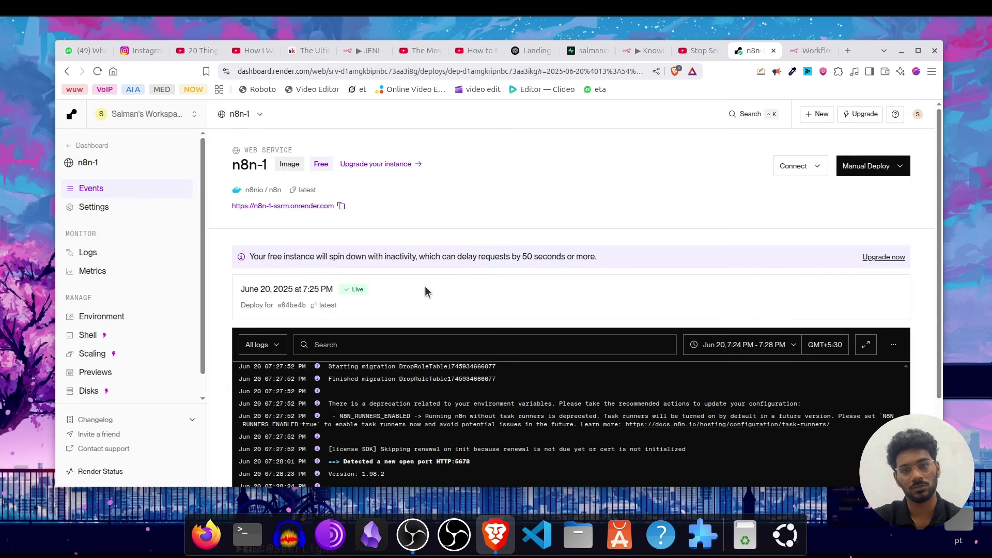
left_click(145, 207)
scroll(567, 373, "down", 8)
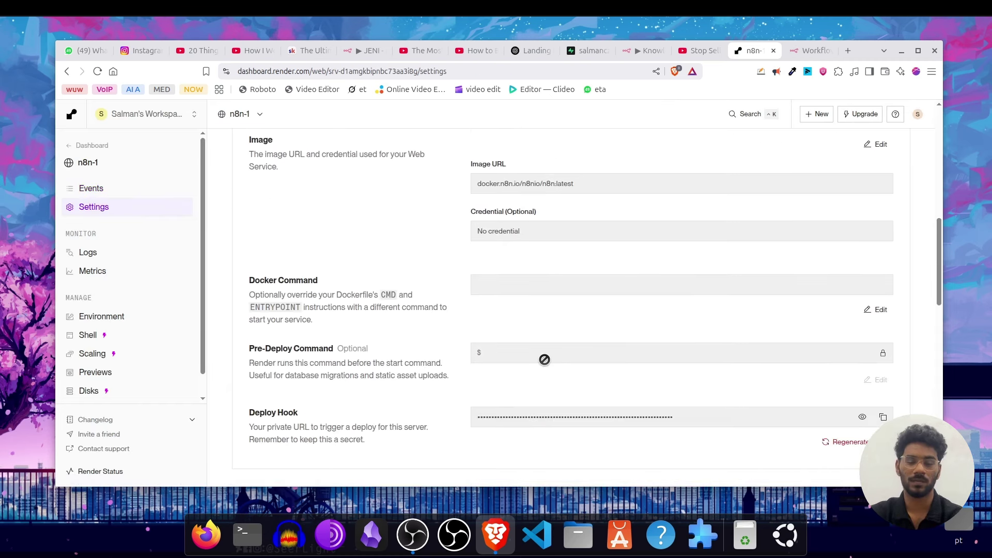
scroll(567, 372, "up", 2)
left_click(131, 324)
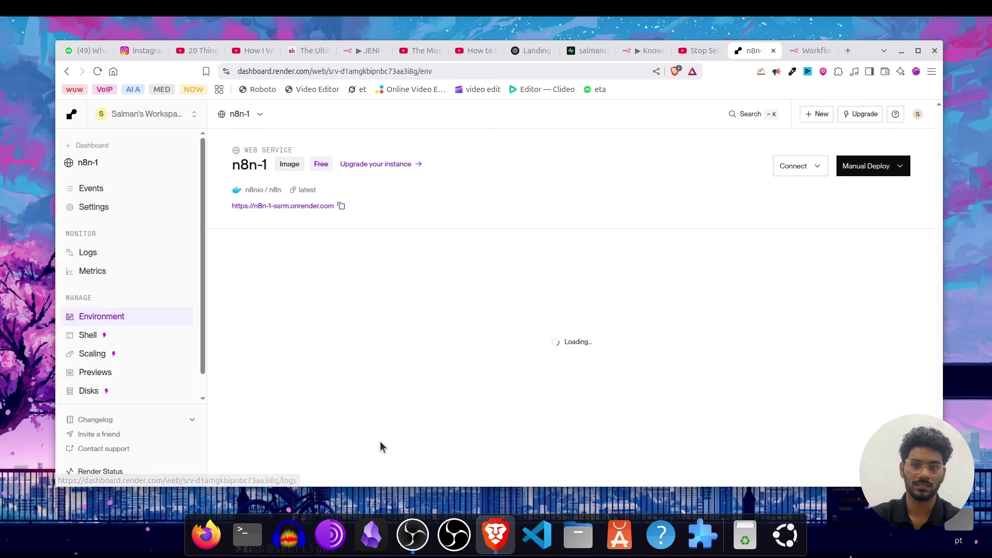
- Add a new environment variable with the key WEBHOOK_URL to the n8n-1 service
left_click(287, 315)
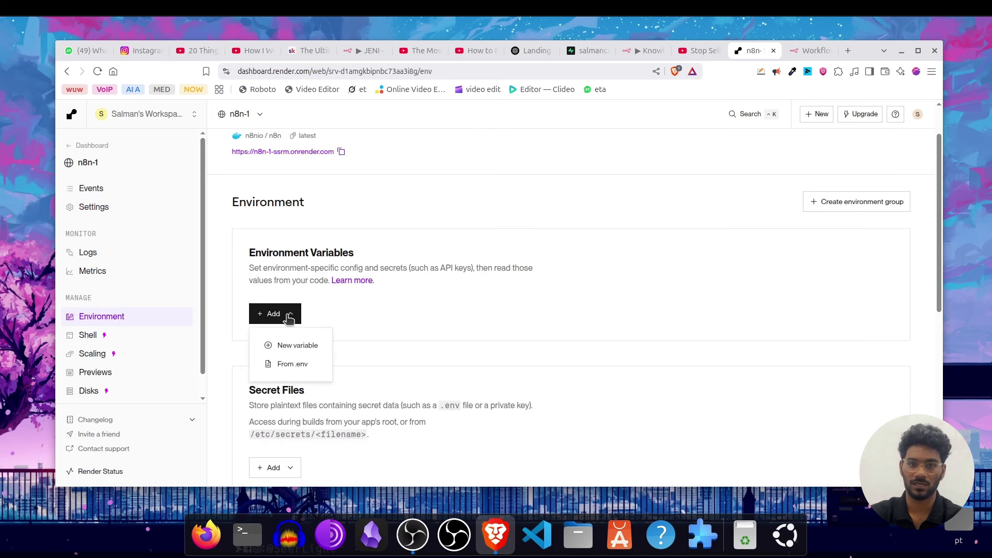
left_click(297, 346)
key("ctrl+v")
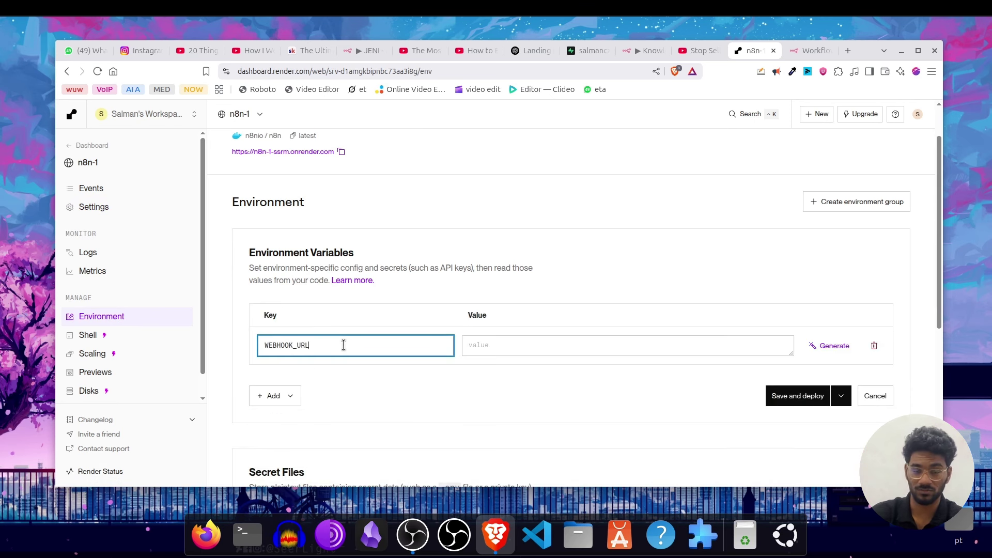
left_click(514, 347)
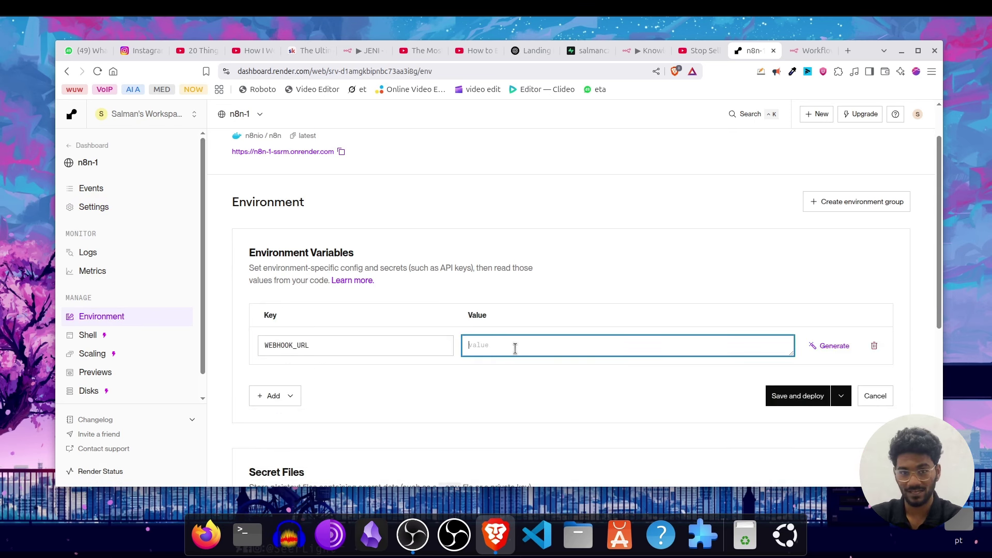
key("ctrl+Tab")
key("ctrl+l")
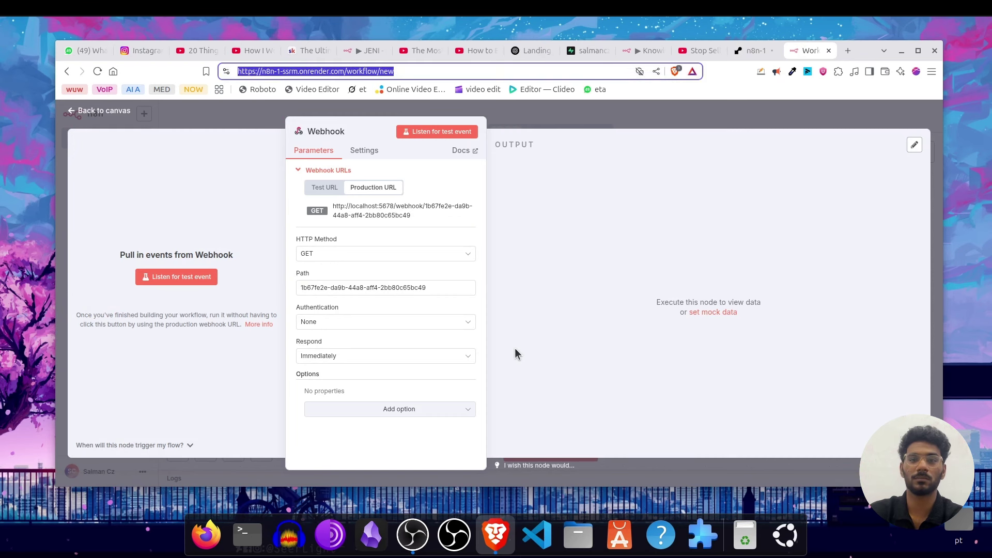
left_click(594, 302)
key("ctrl+shift+Tab")
key("ctrl+v")
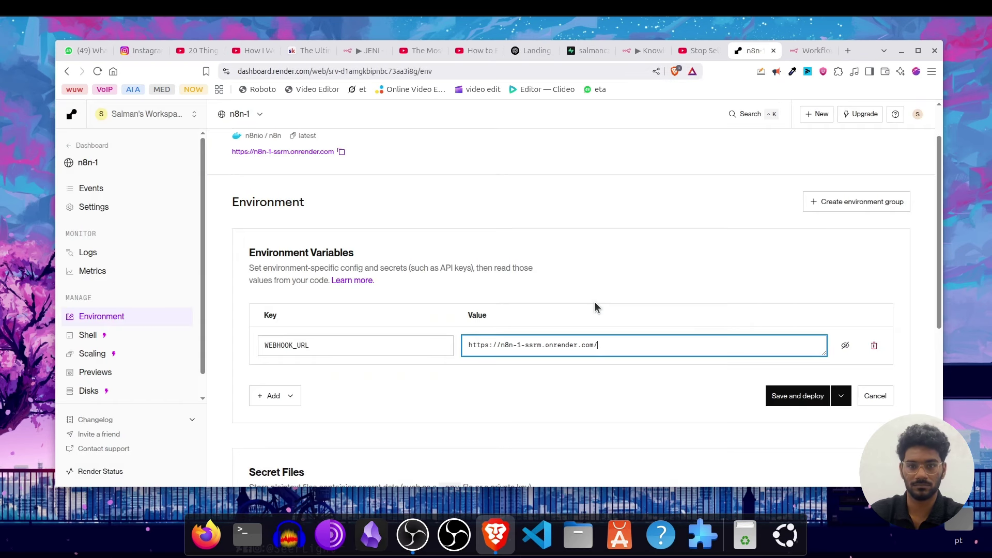
left_click(796, 398)
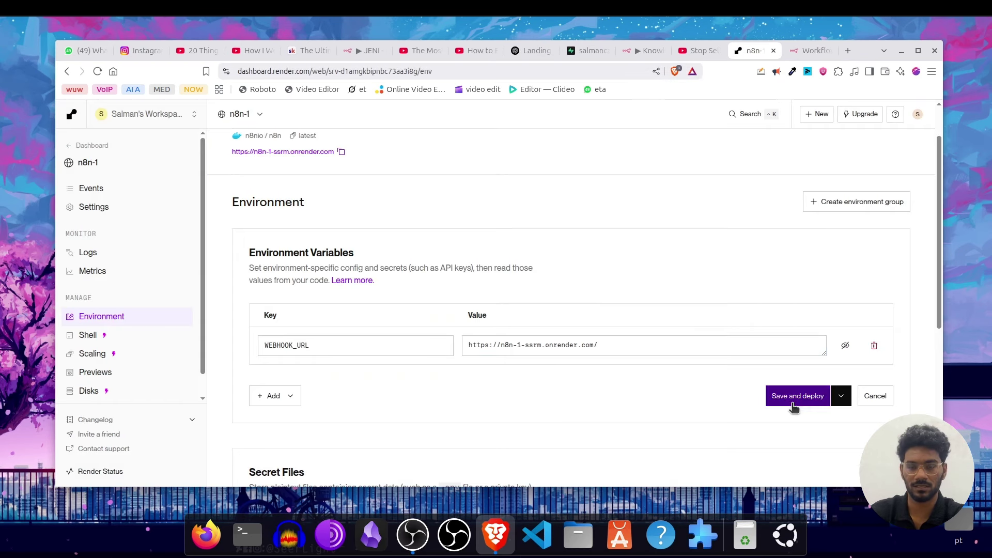
left_click(145, 257)
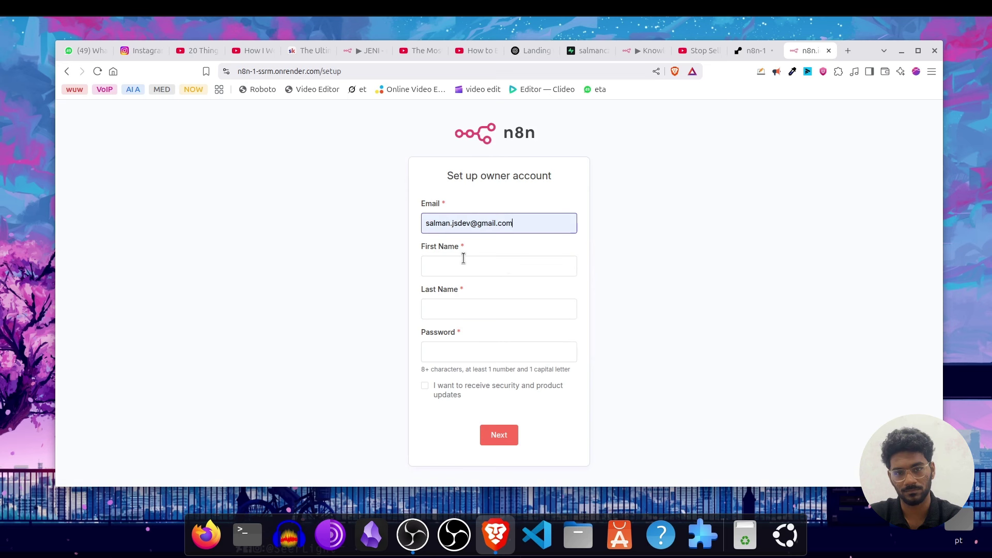
- Set up the n8n owner account with the owner's e-mail, first name, last name and account password
left_click(459, 261)
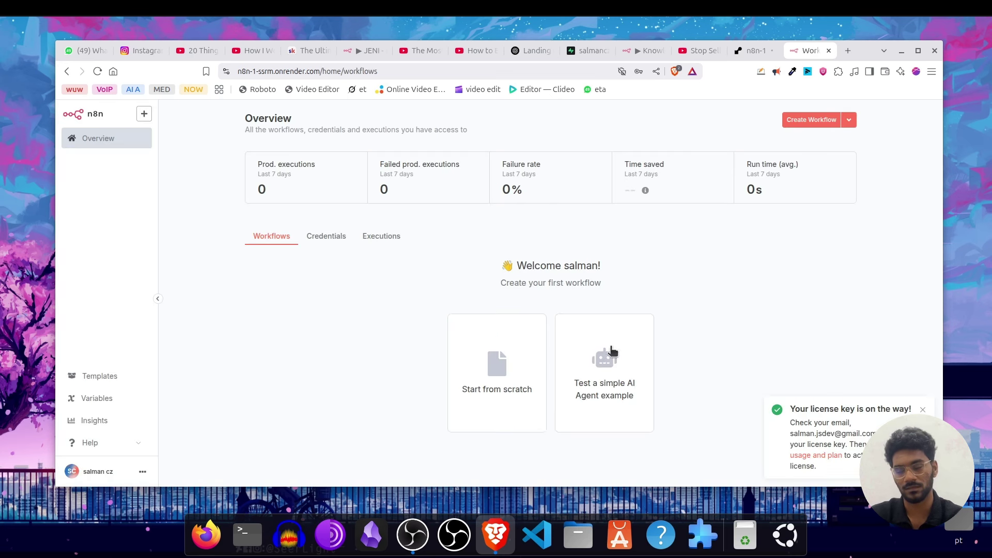
- Create a workflow from scratch with a Webhook trigger and check the node's production and test URLs
left_click(499, 385)
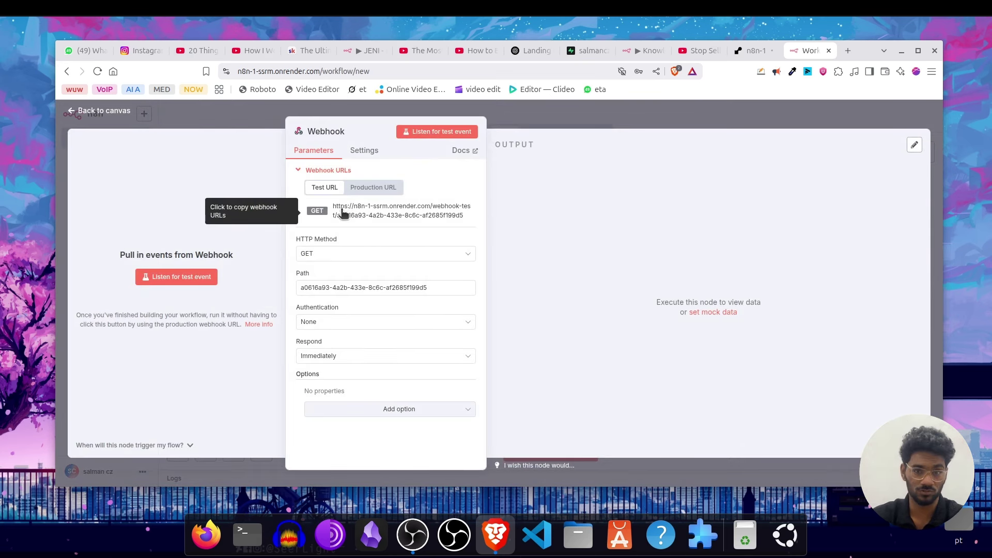
left_click(374, 188)
left_click(322, 187)
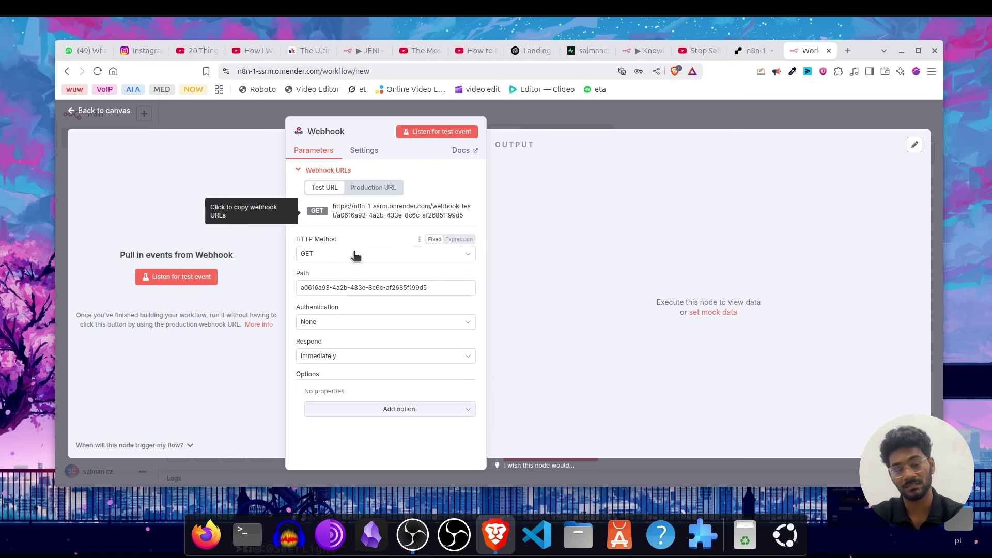